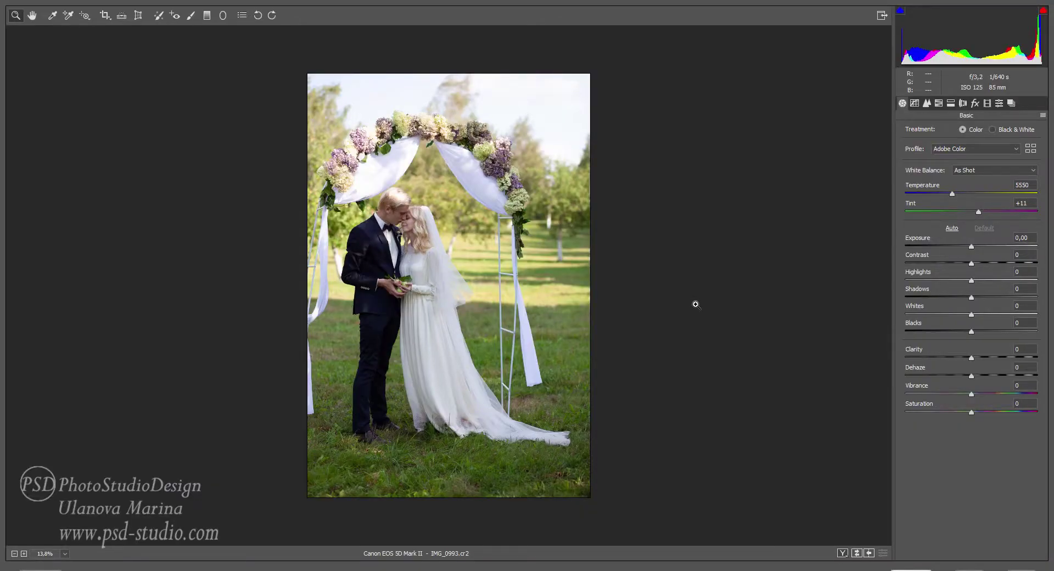
Step: Preview SUMMER presets 1 to 5, 9 and 10 on the wedding photo
left_click(999, 103)
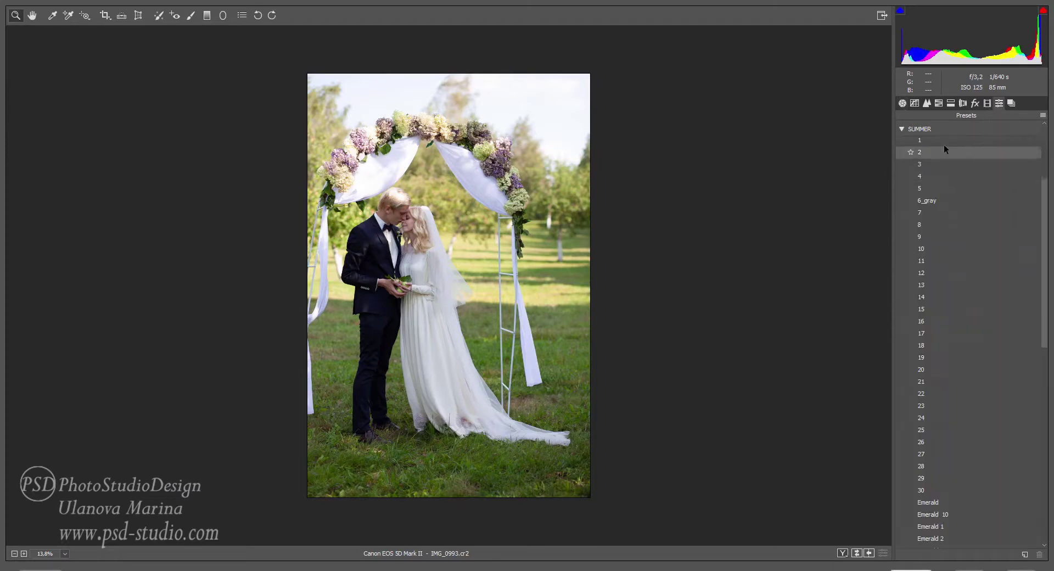
left_click(930, 141)
left_click(928, 156)
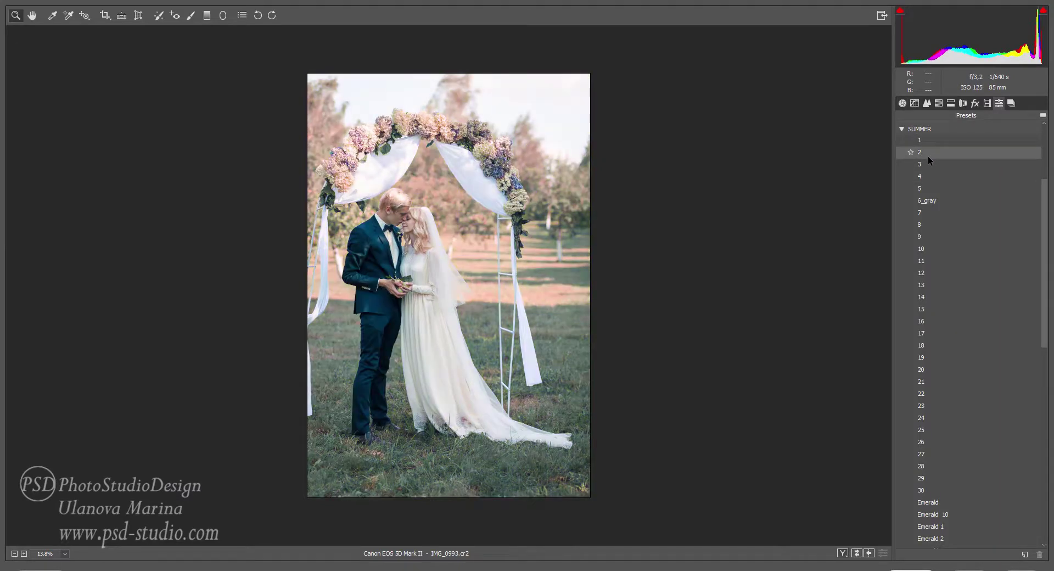
left_click(926, 164)
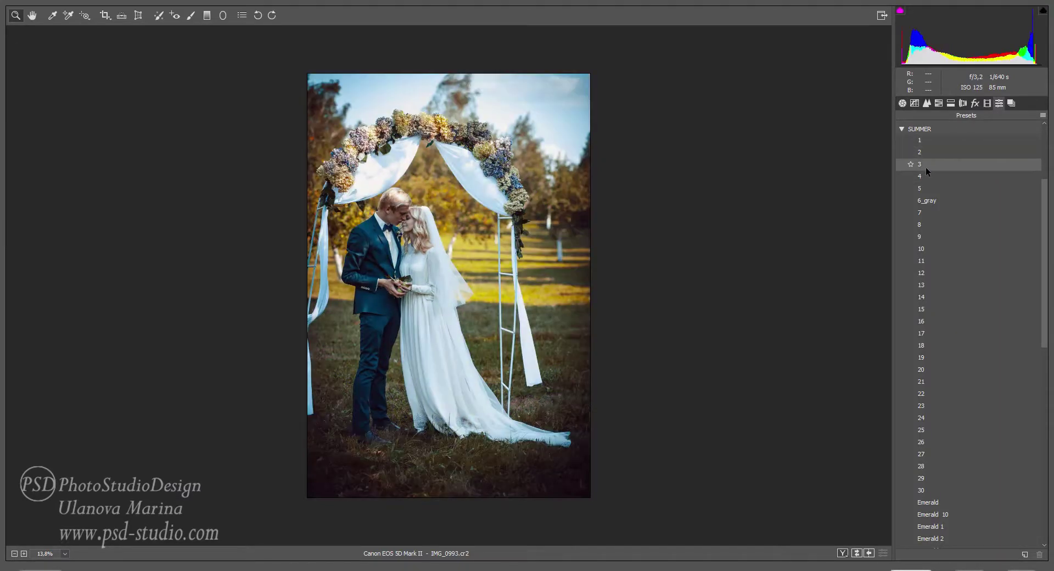
left_click(925, 178)
left_click(925, 187)
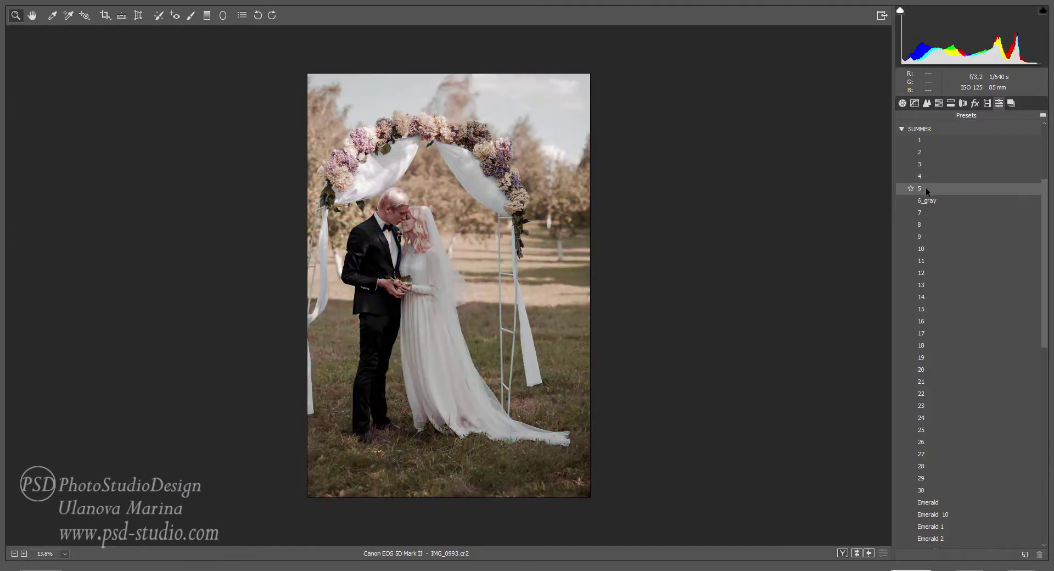
left_click(925, 240)
left_click(926, 249)
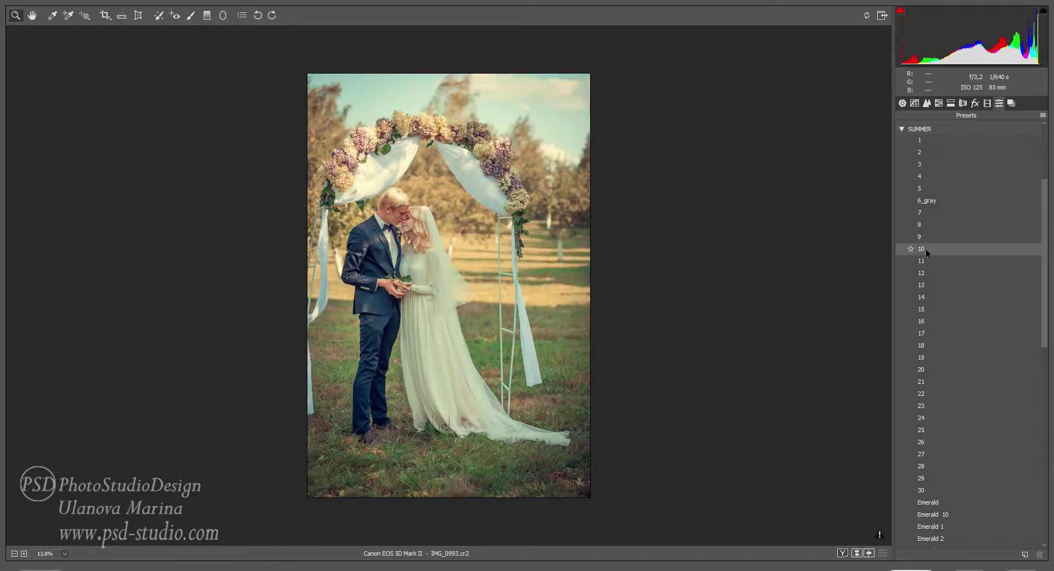
Step: Continue through SUMMER presets 11, 12, 14, 15, 18, 19 and 21
left_click(929, 261)
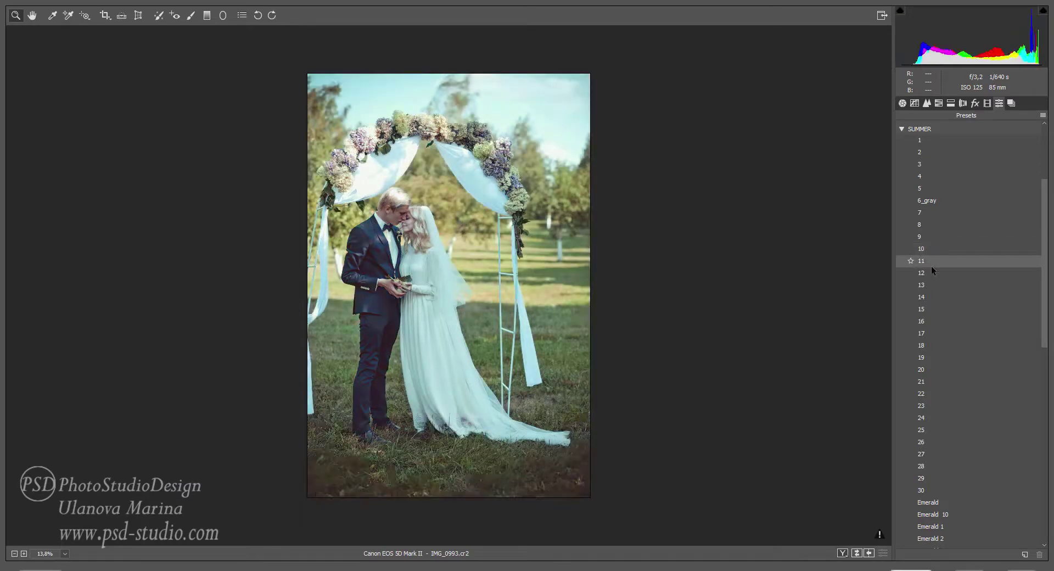
left_click(931, 274)
left_click(926, 292)
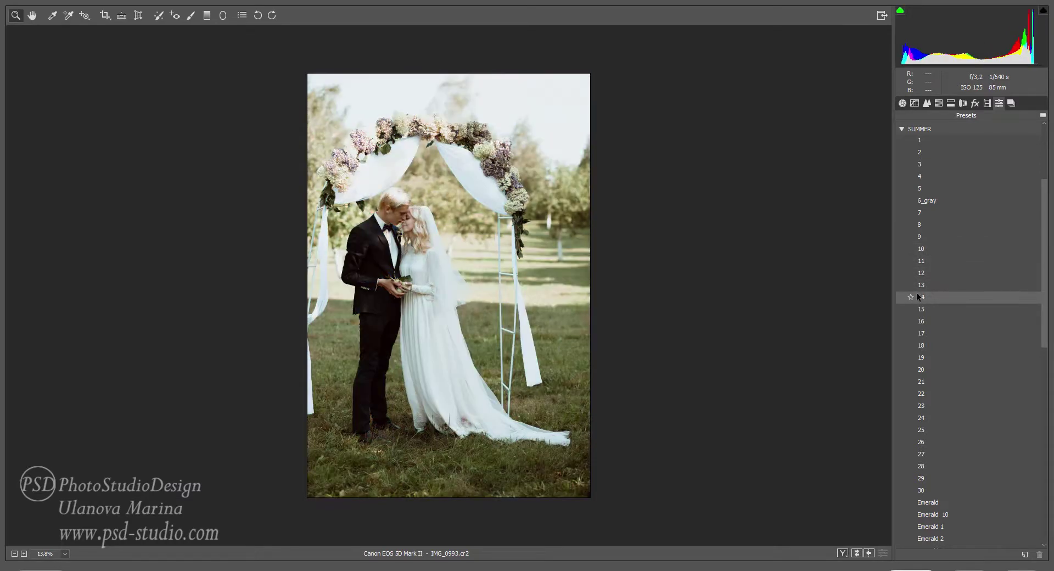
left_click(924, 309)
left_click(928, 344)
left_click(927, 359)
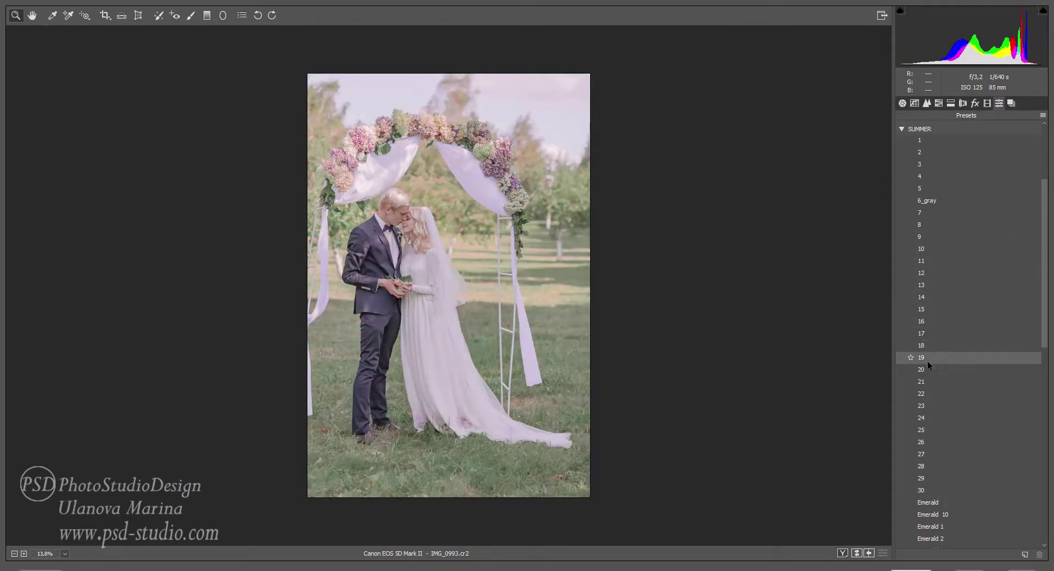
left_click(926, 383)
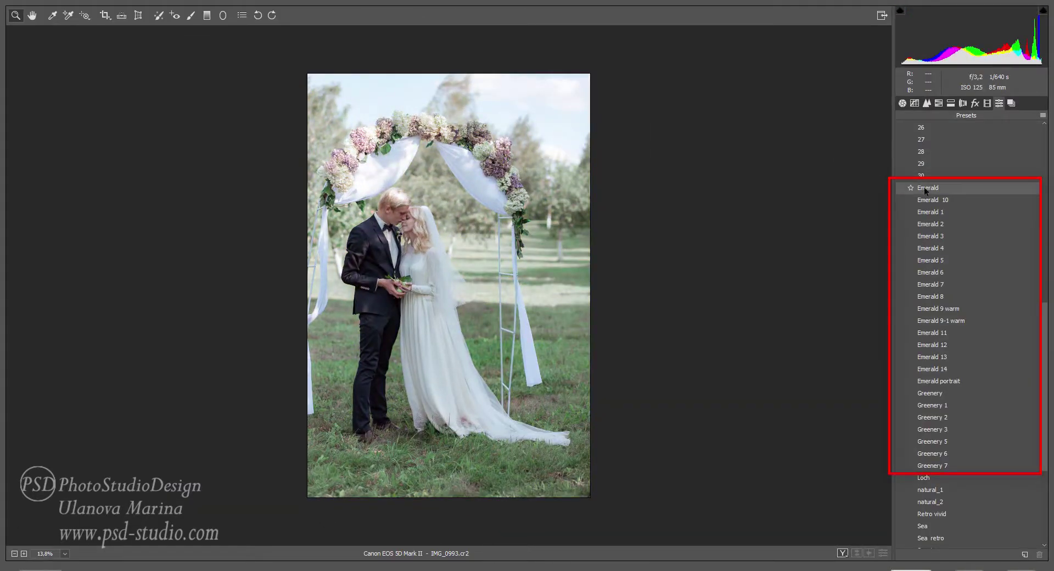
Step: Try Emerald 10, 1, 4, 6 and 7, then apply the plain Emerald preset
left_click(927, 201)
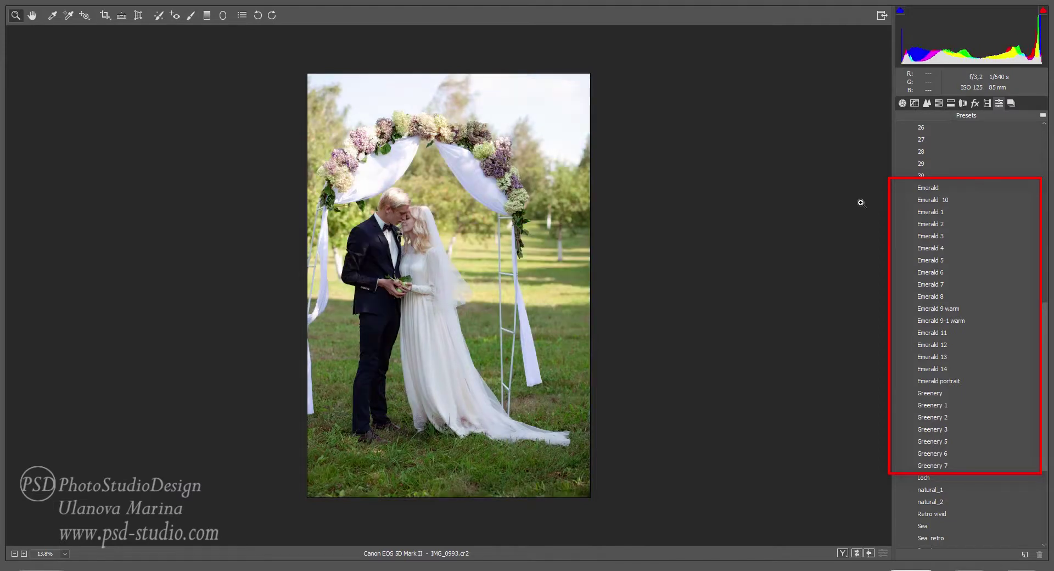
left_click(927, 209)
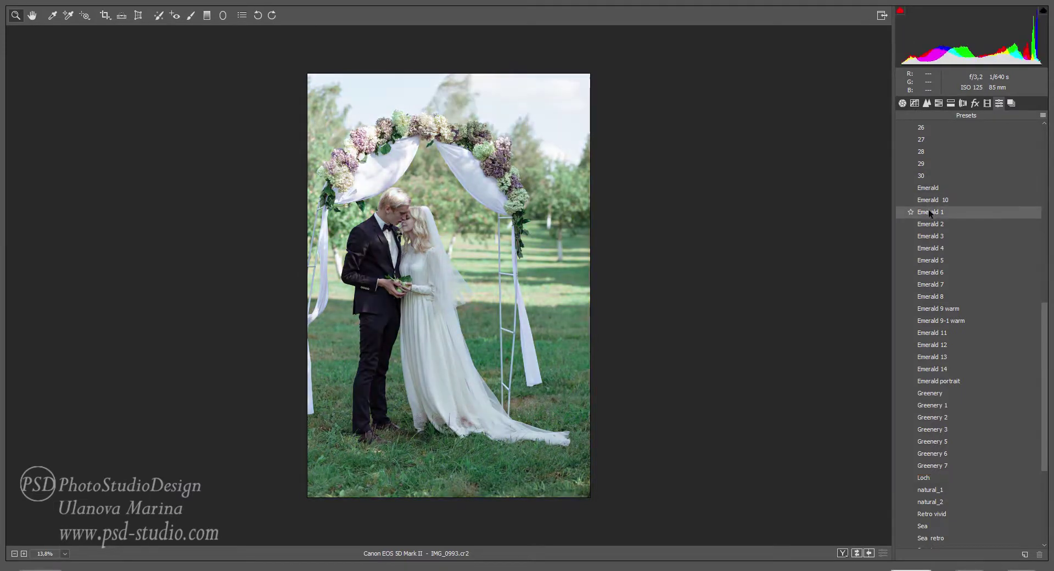
left_click(927, 226)
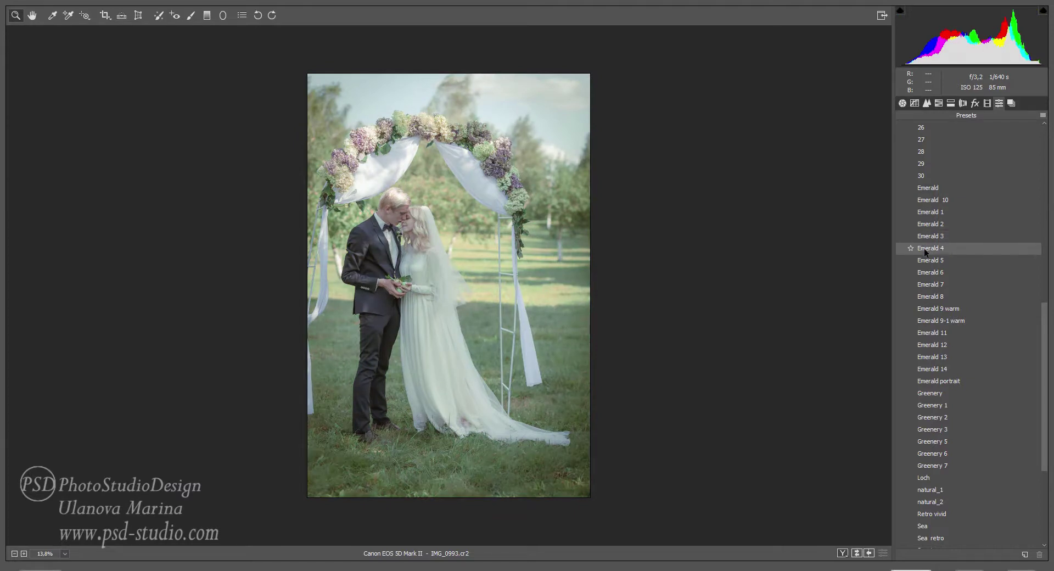
left_click(924, 267)
left_click(924, 283)
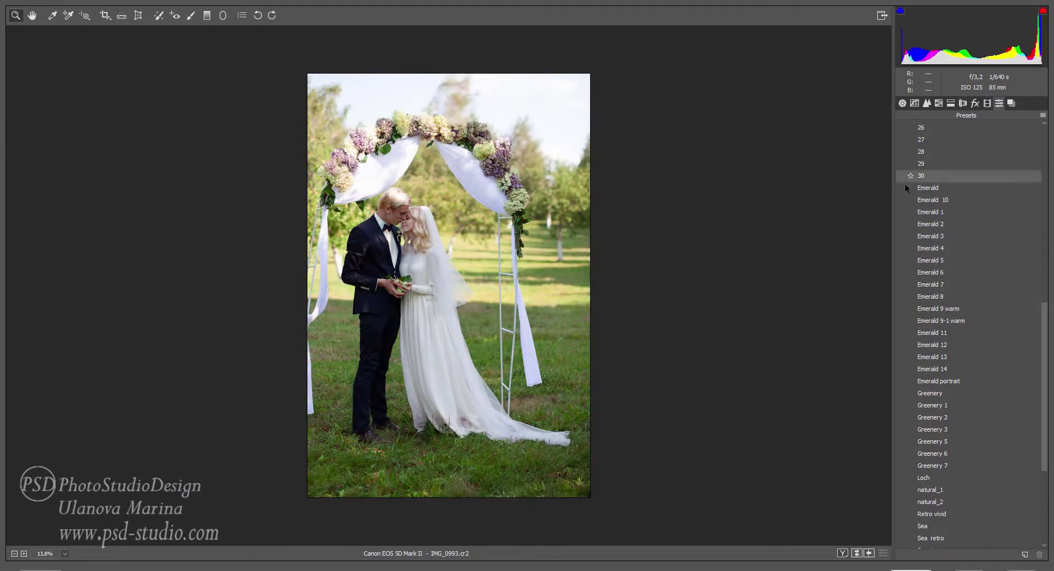
left_click(925, 187)
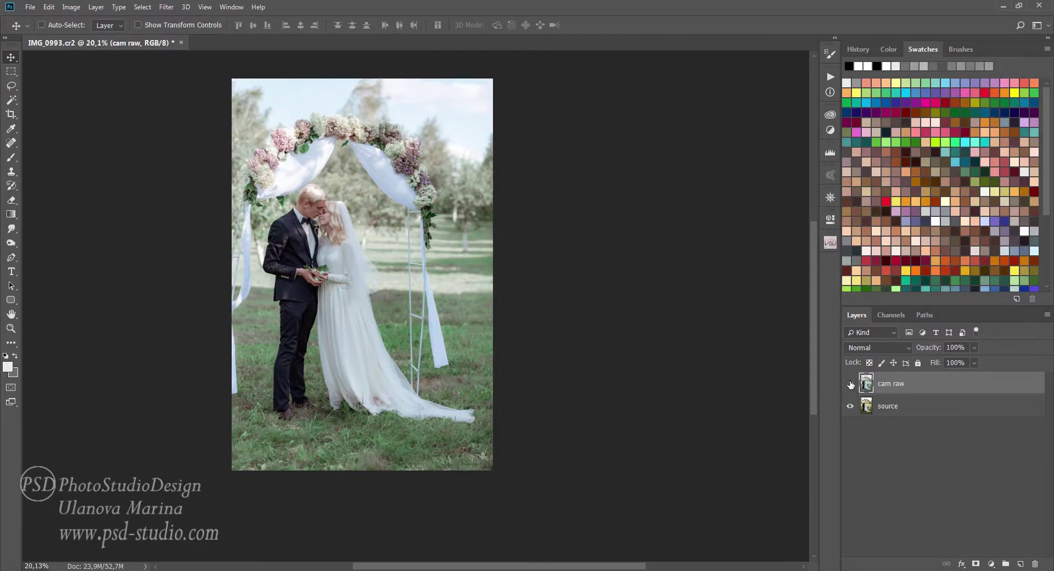
Step: Toggle the cam raw layer off and on to compare, then expand the Summer actions panel
left_click(850, 383)
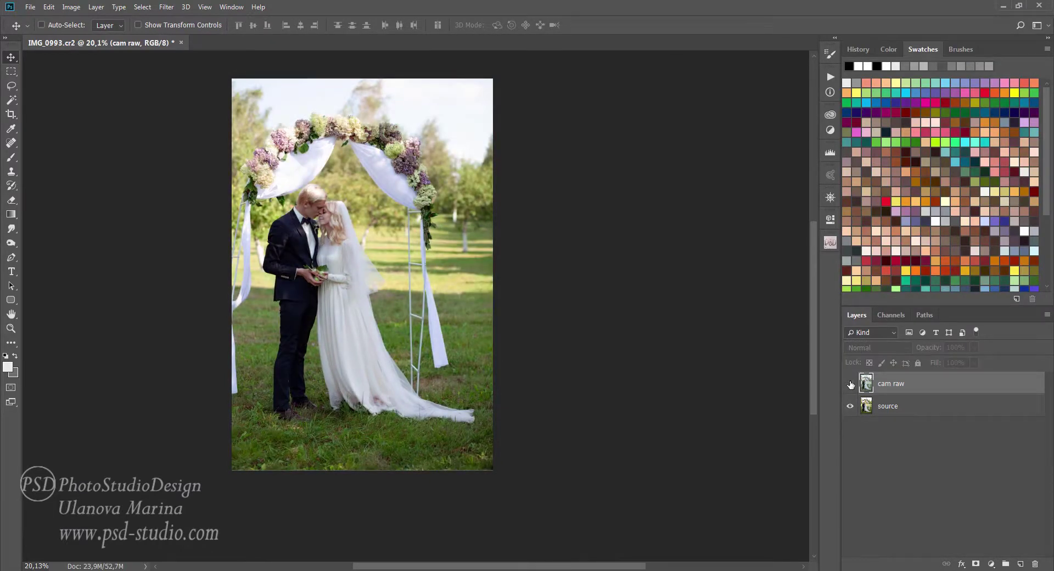
left_click(850, 384)
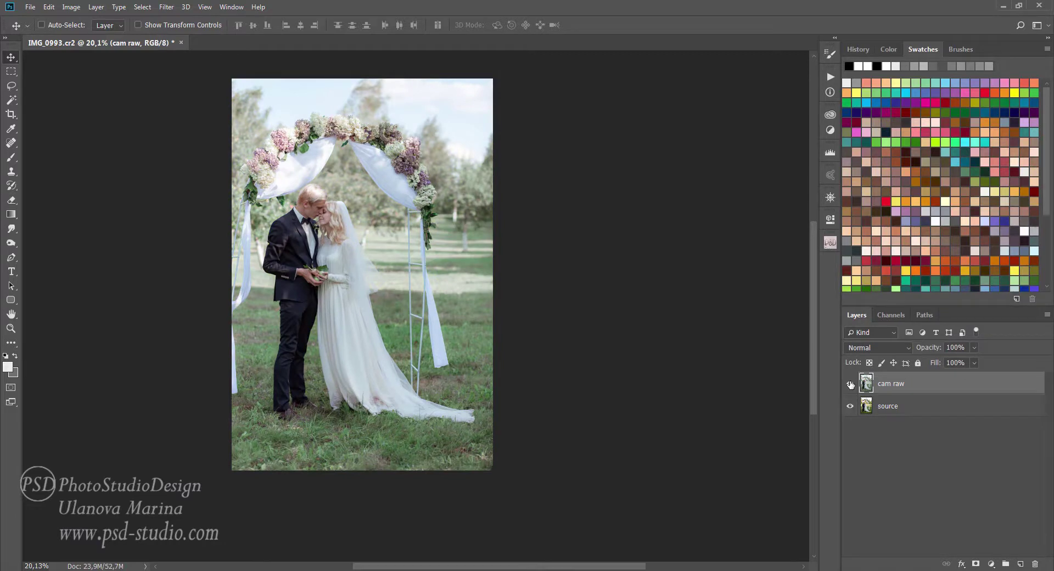
left_click_drag(648, 357, 629, 336)
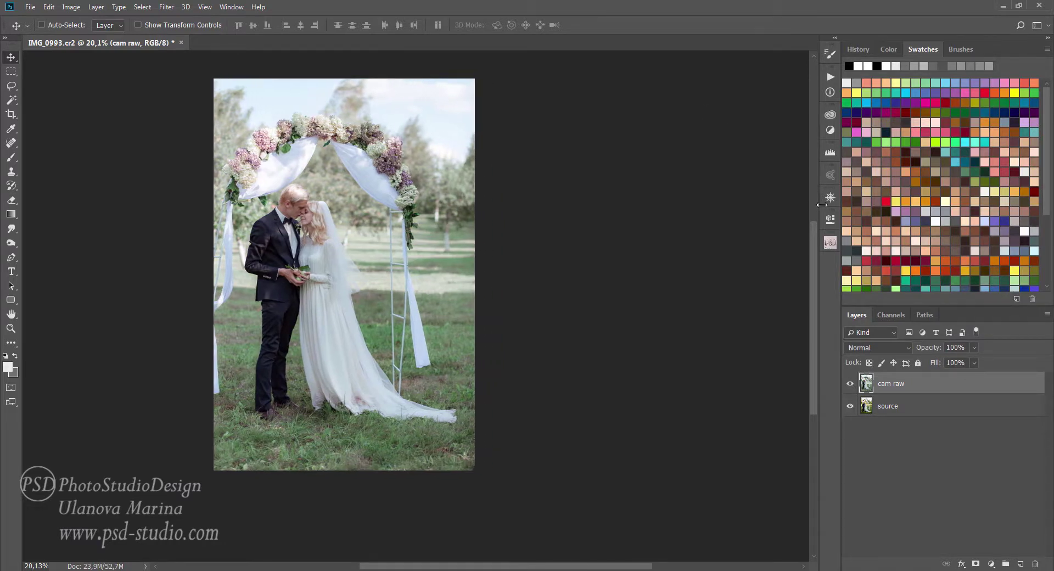
left_click(830, 243)
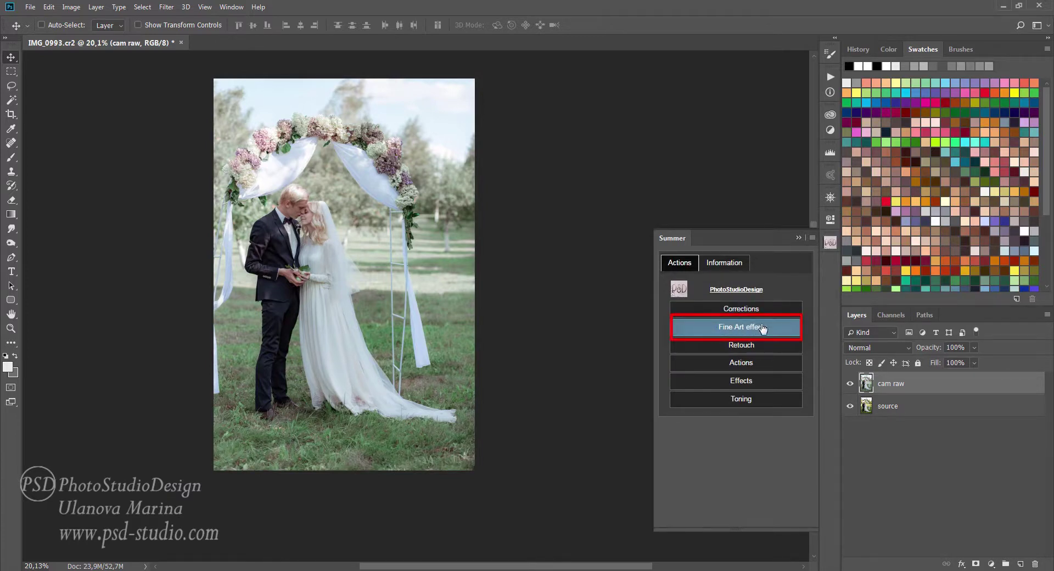
Step: Run the Fine Art 1 effect from the Summer panel's Fine Art effect section
left_click(742, 329)
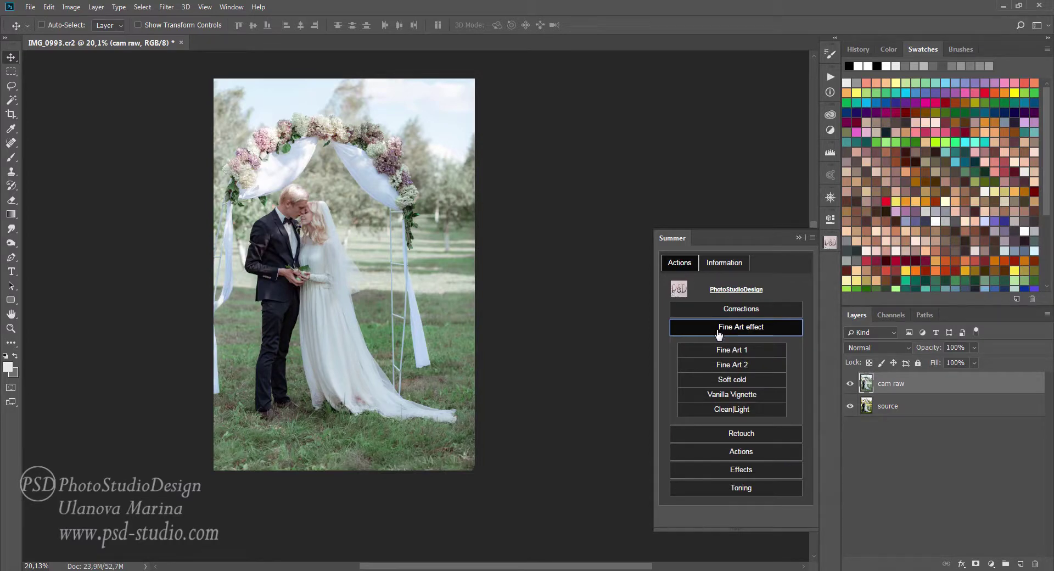
left_click(731, 350)
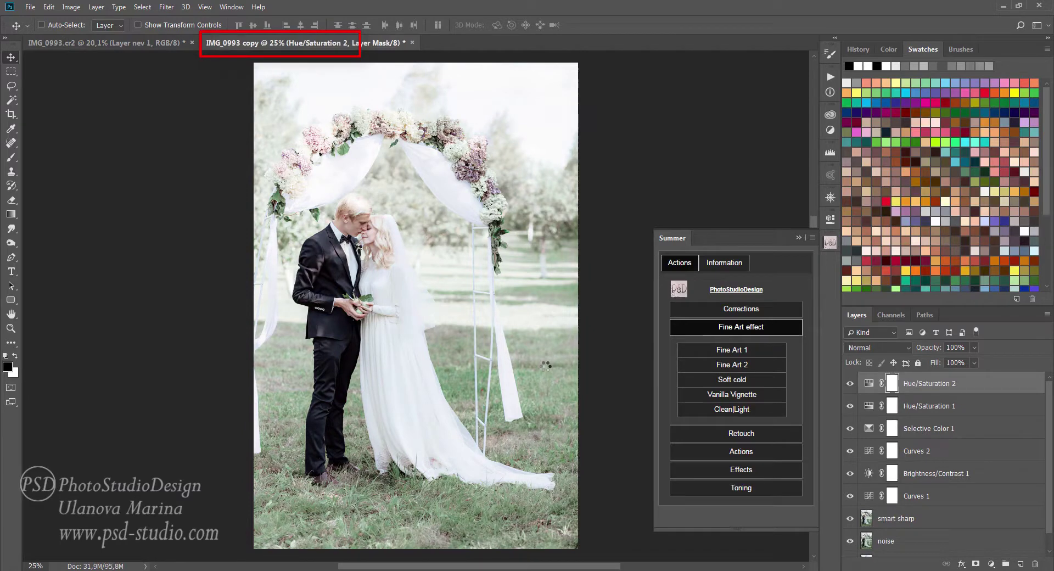
Step: Run Fine Art 2 on IMG_0993.cr2, then set Curves 1 in IMG_0993 copy to 16% opacity
left_click(158, 43)
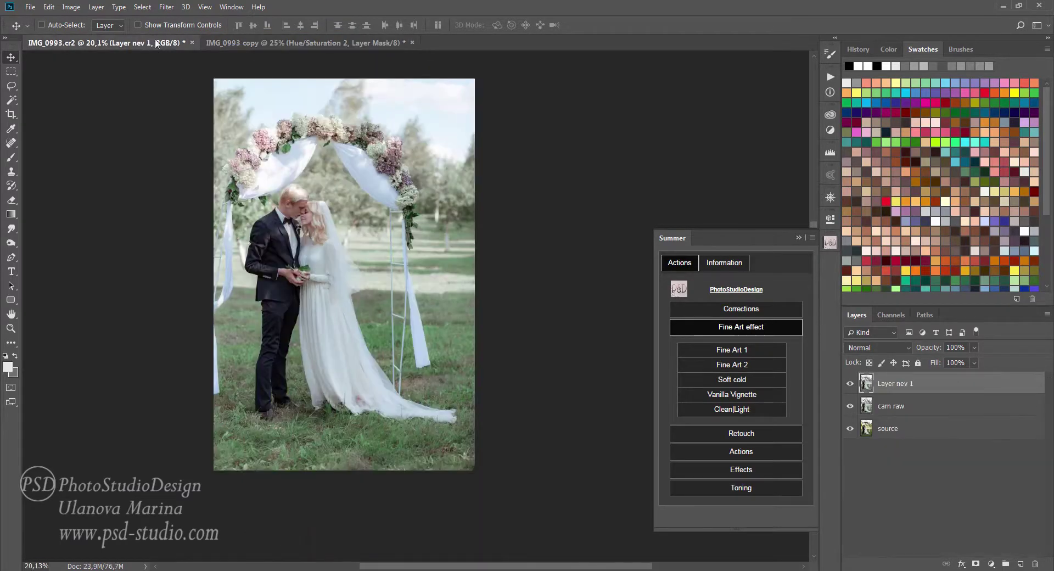
left_click(732, 365)
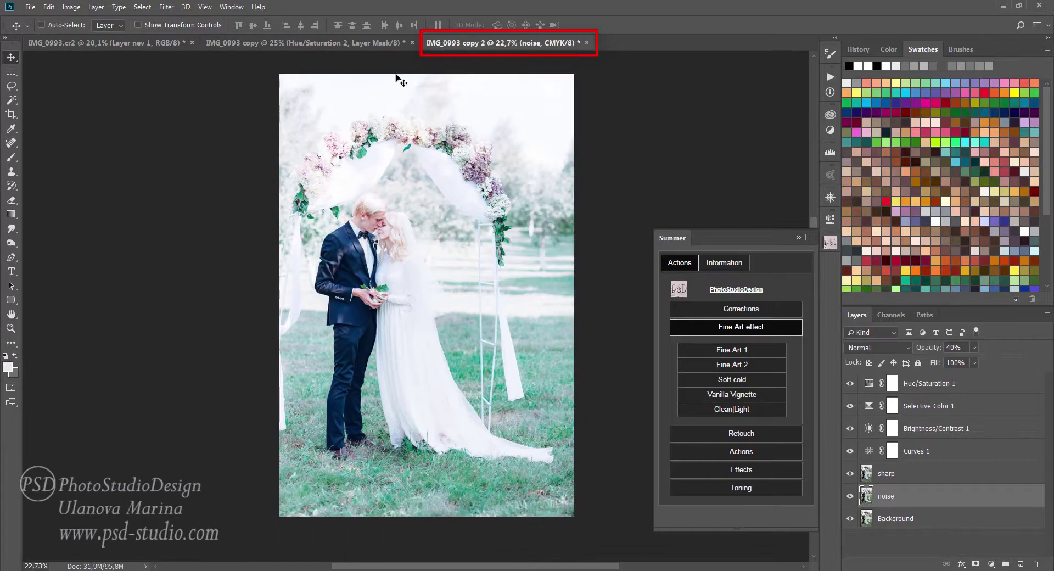
left_click(349, 44)
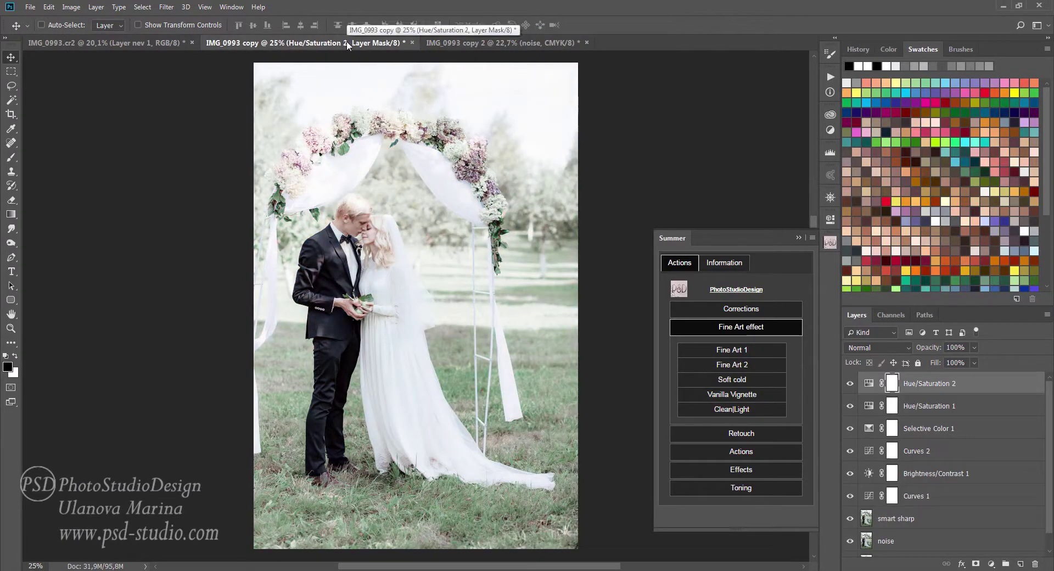
left_click(944, 497)
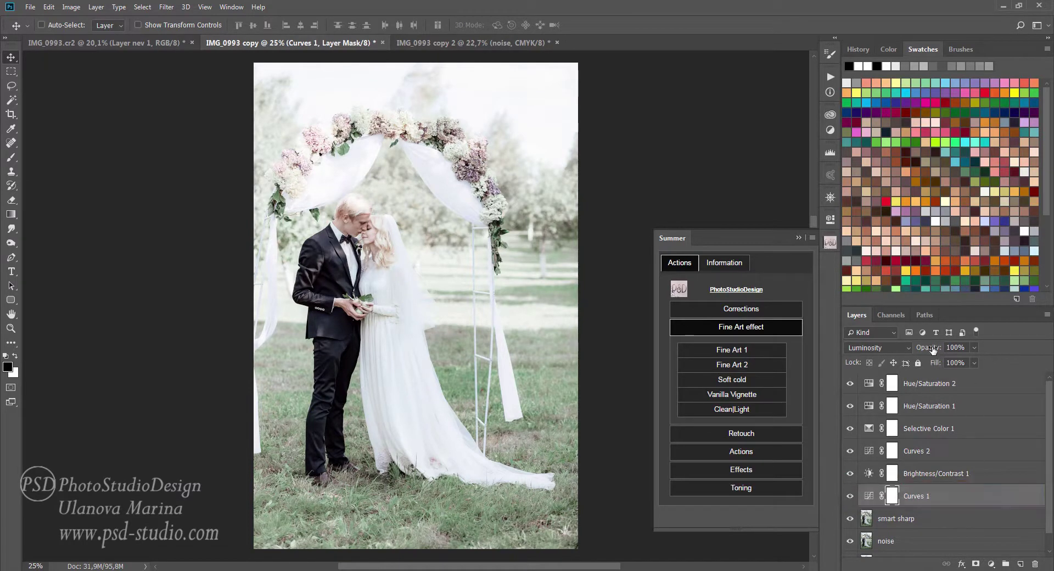
left_click_drag(932, 348, 933, 351)
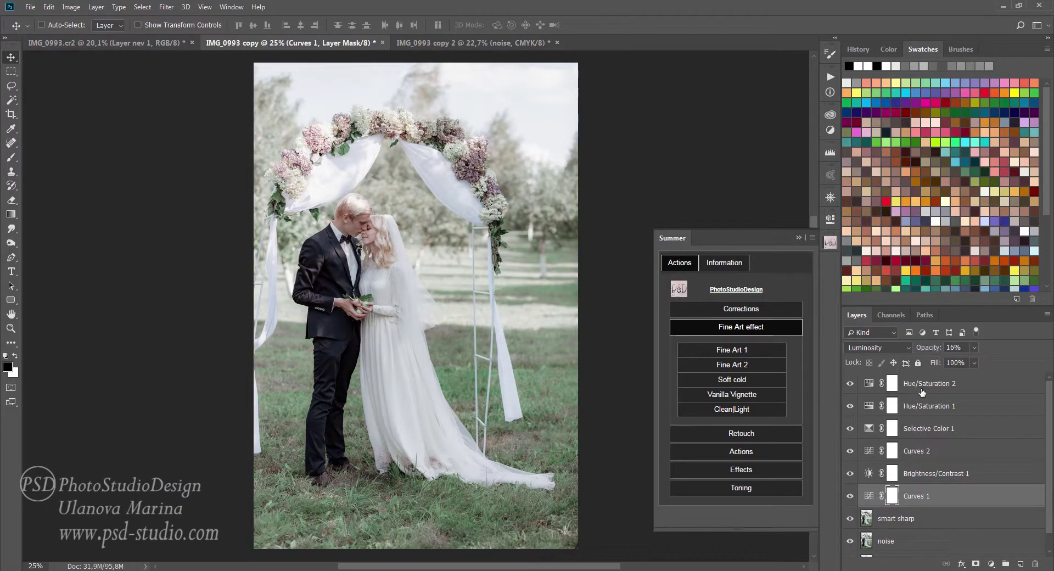
Step: Toggle the Hue/Saturation layers and the CMYK base layer to compare the edit
left_click(850, 383)
left_click(849, 405)
scroll(949, 499, "down", 1)
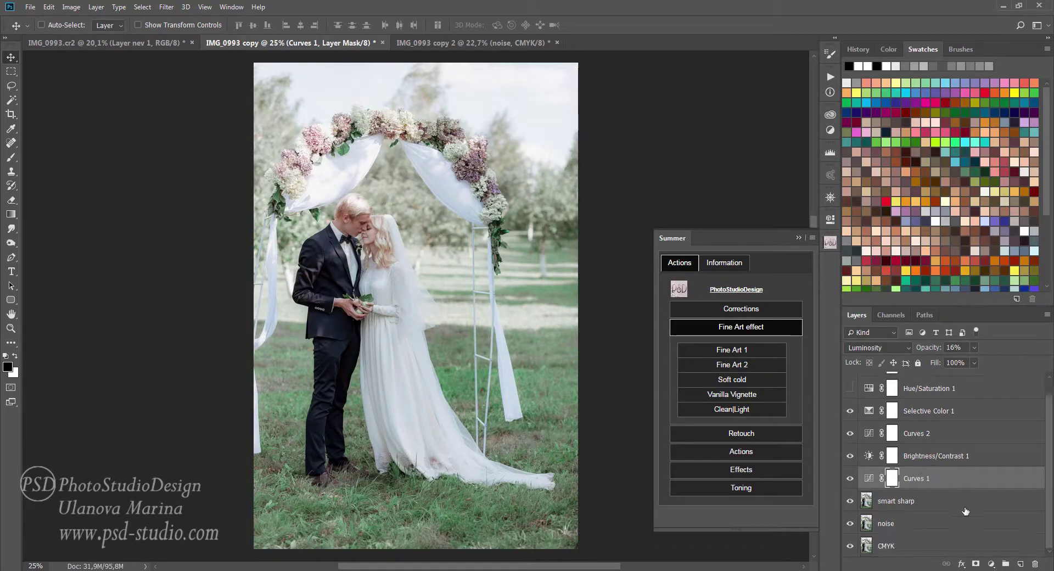
left_click(849, 546, "alt")
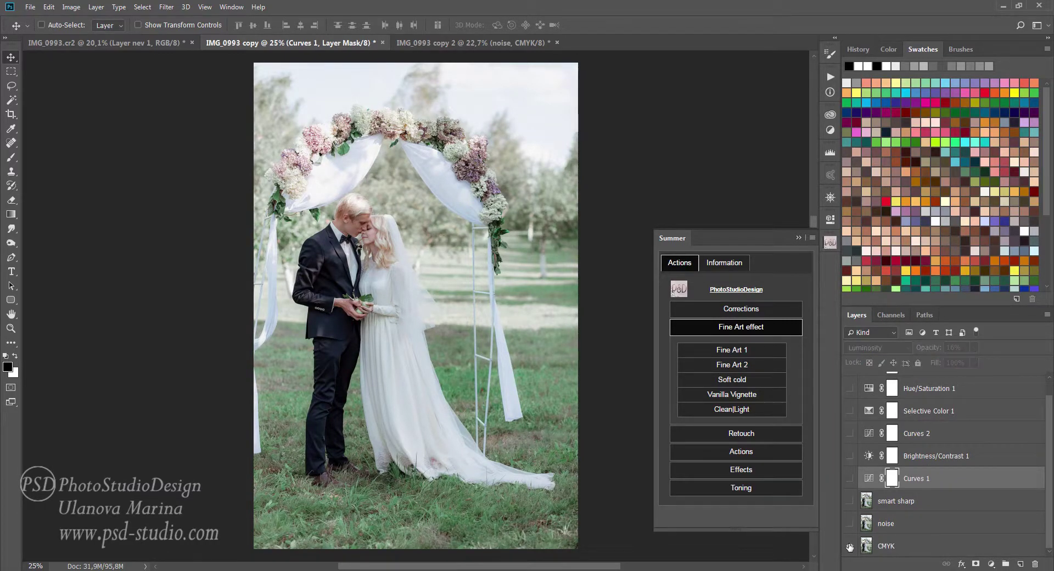
left_click(849, 545, "alt")
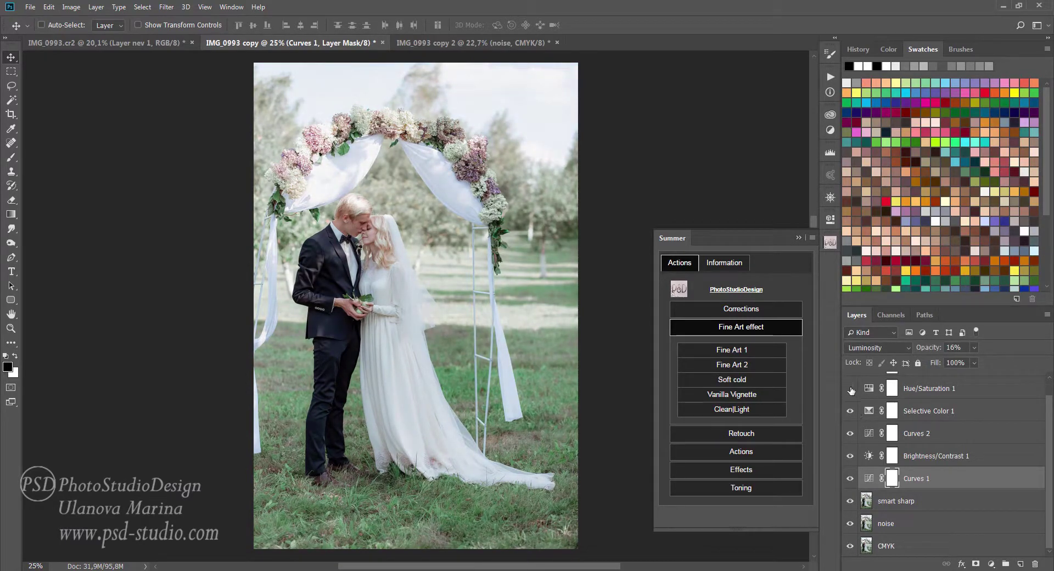
scroll(1052, 422, "up", 1)
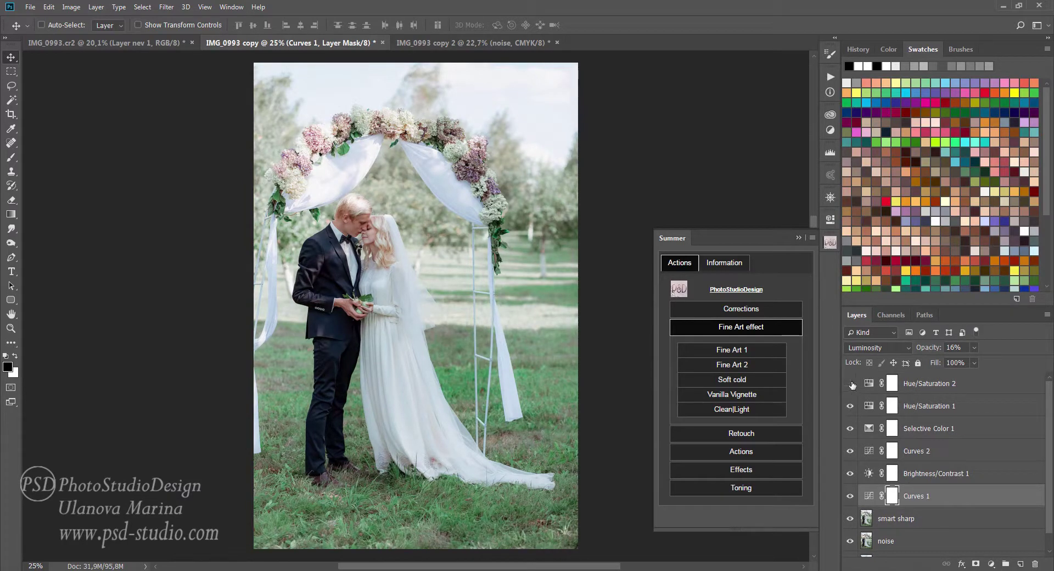
left_click(850, 383)
Step: In IMG_0993 copy 2, set the Curves 1 layer opacity to 15%
left_click(850, 384)
left_click(483, 43)
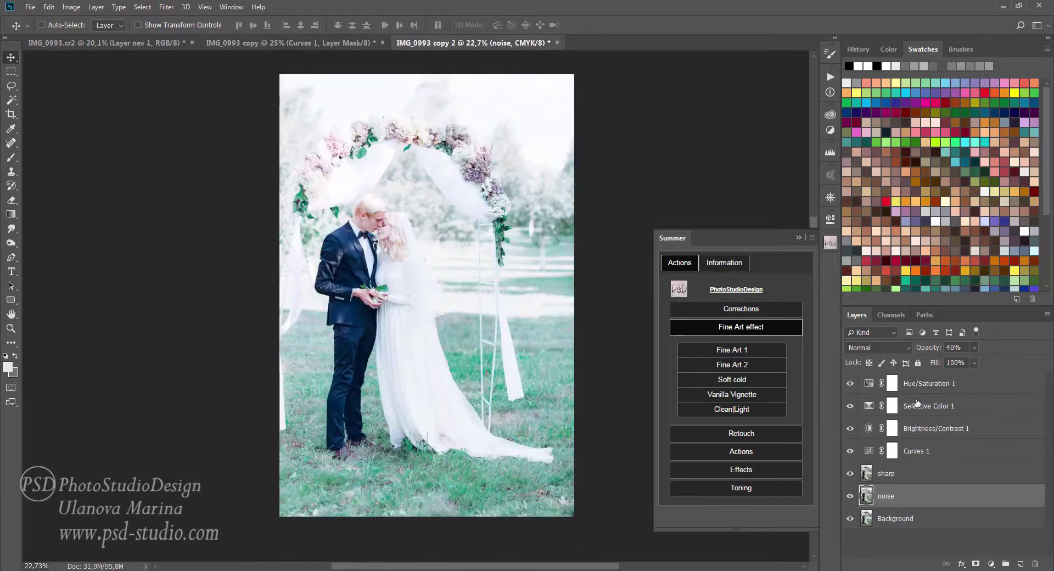
left_click(936, 452)
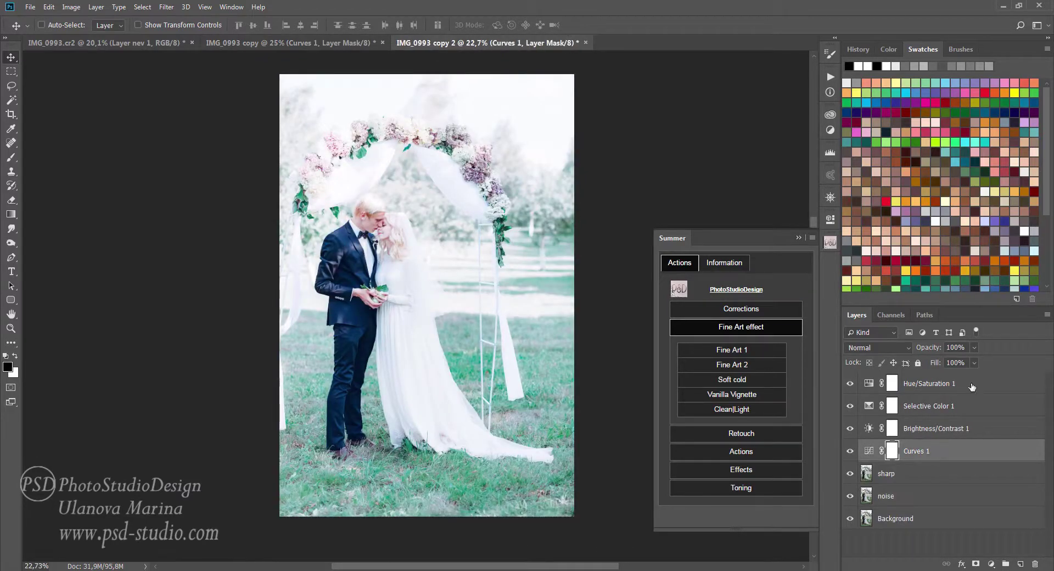
left_click(955, 348)
type("0")
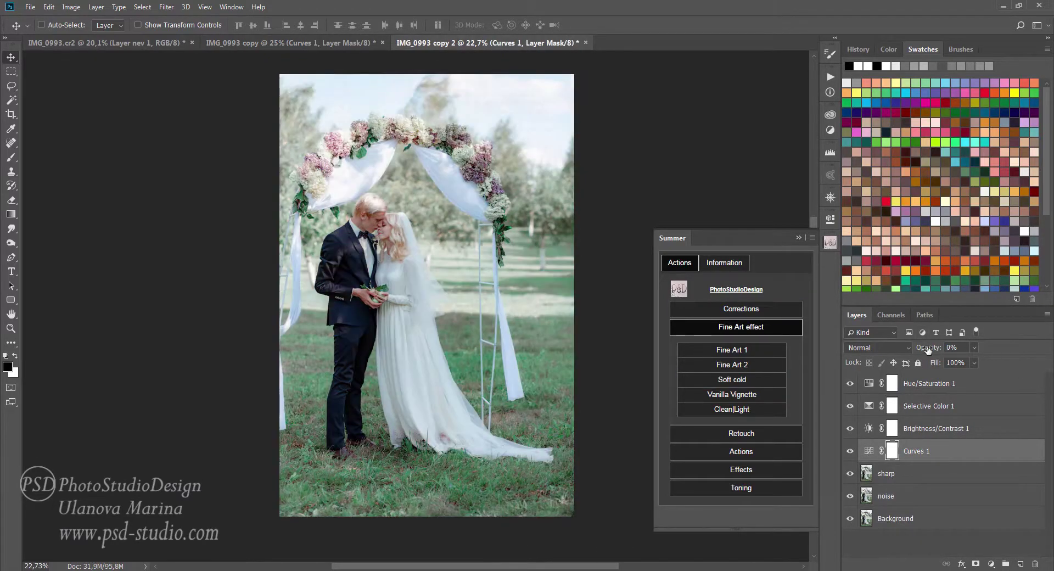
left_click_drag(927, 350, 936, 351)
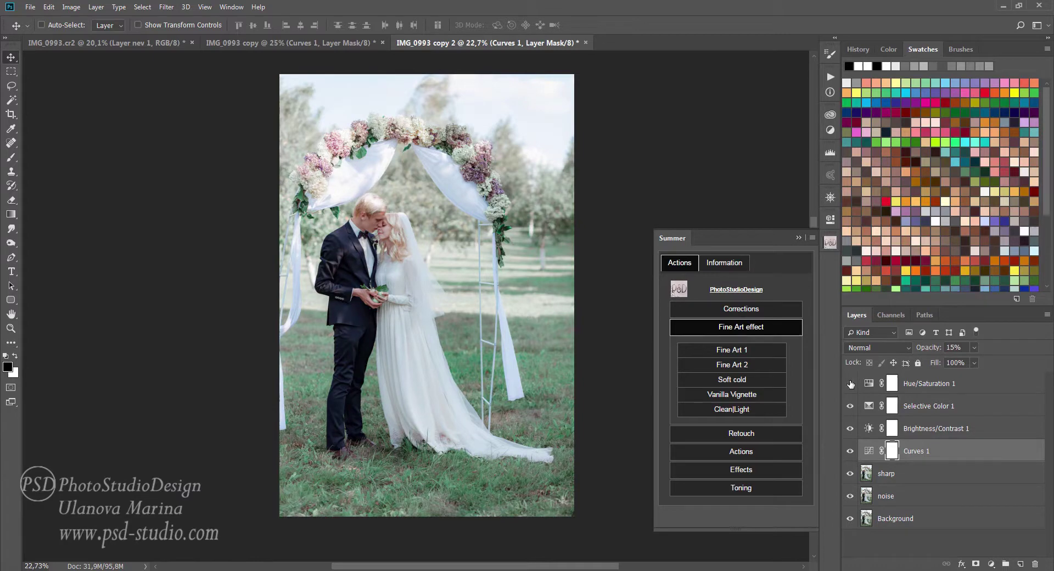
Step: Hide copy 2's Hue/Saturation 1 layer and return to IMG_0993 copy
left_click(914, 384)
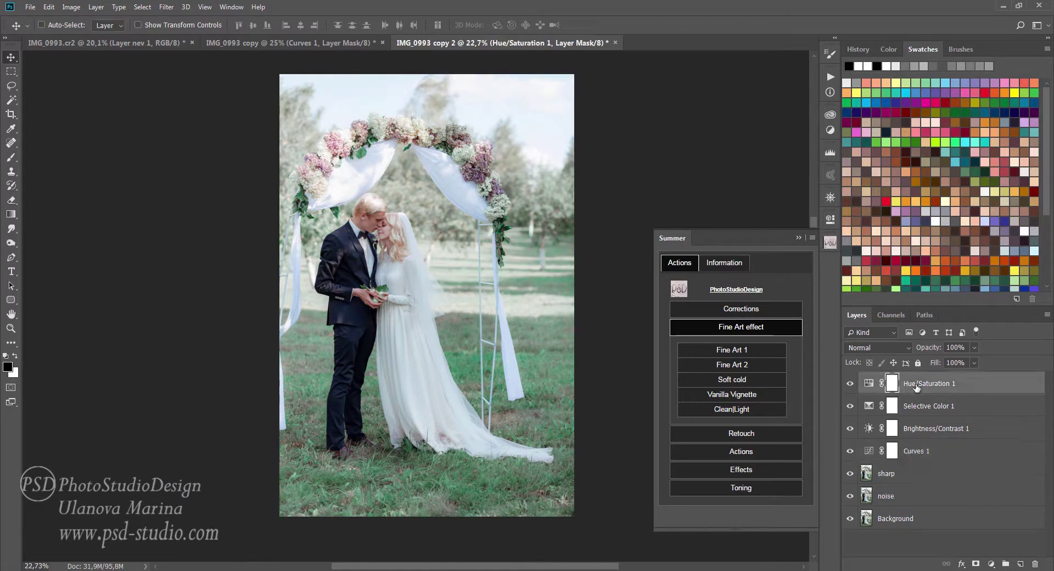
left_click(850, 383)
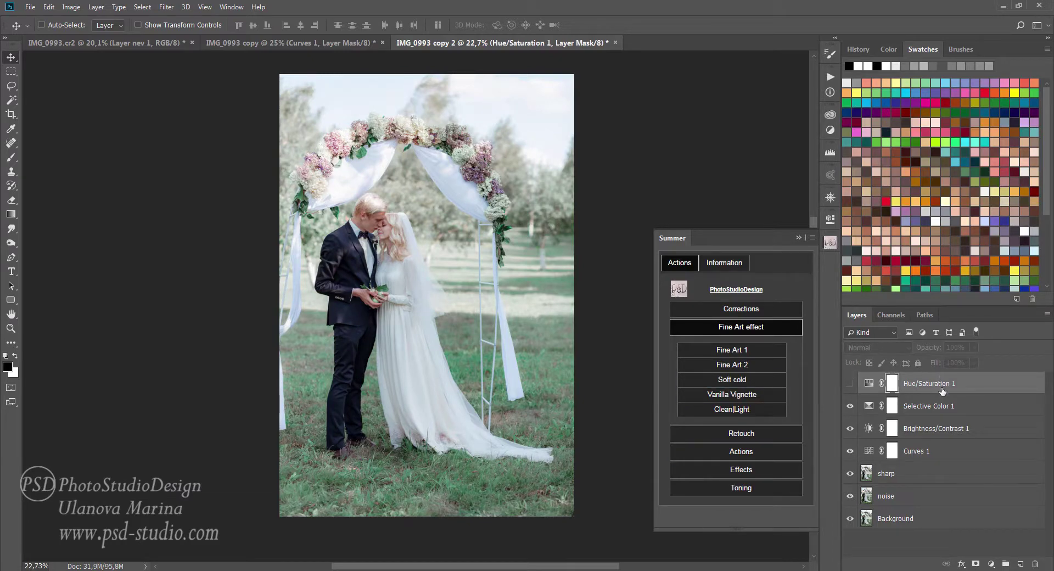
left_click(304, 44)
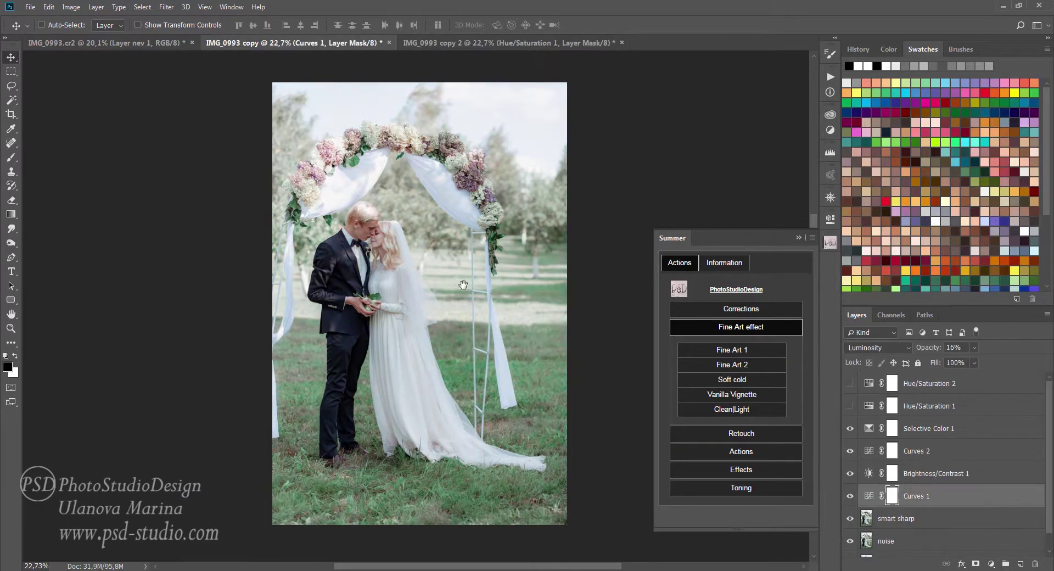
scroll(478, 279, "down", 1)
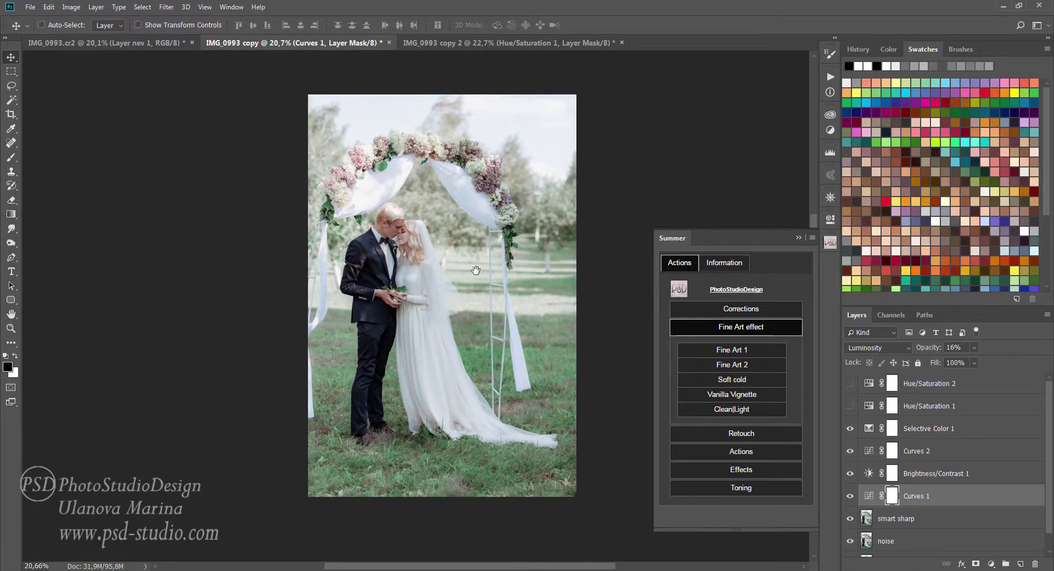
Step: Compare IMG_0993 copy against copy 2, then close copy 2 without saving
scroll(478, 280, "right", 2)
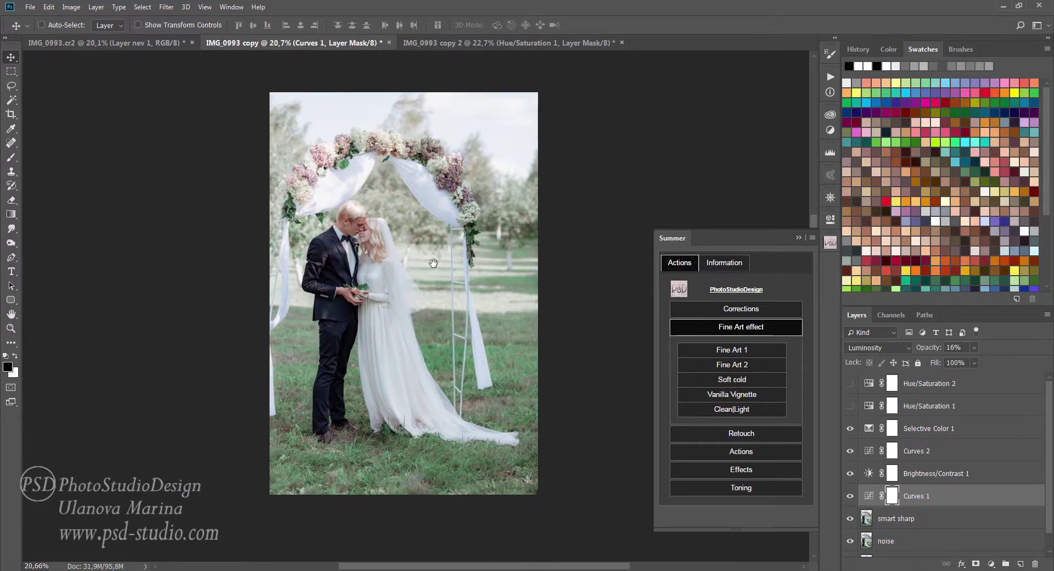
left_click(509, 43)
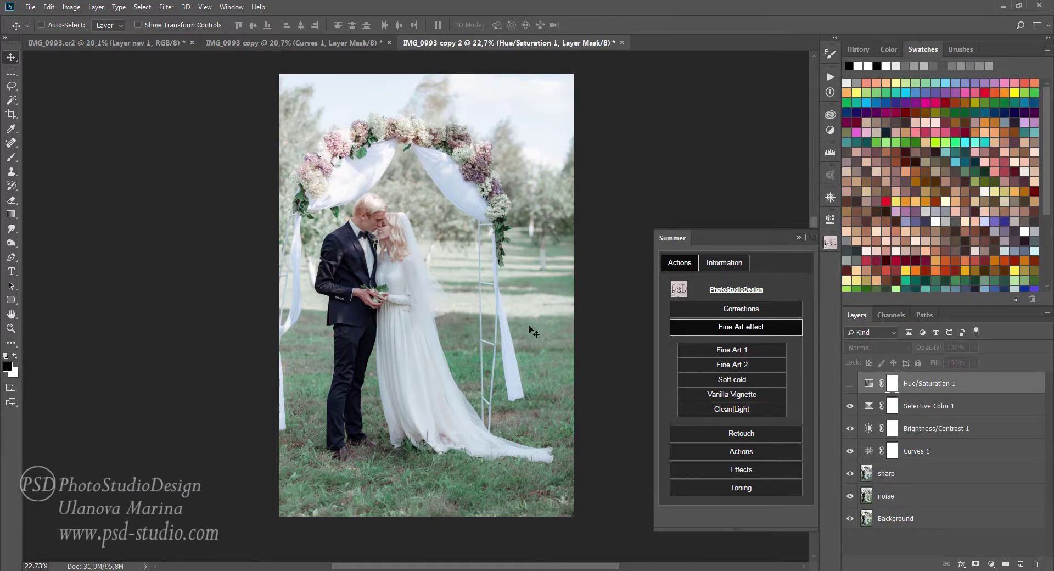
left_click(301, 45)
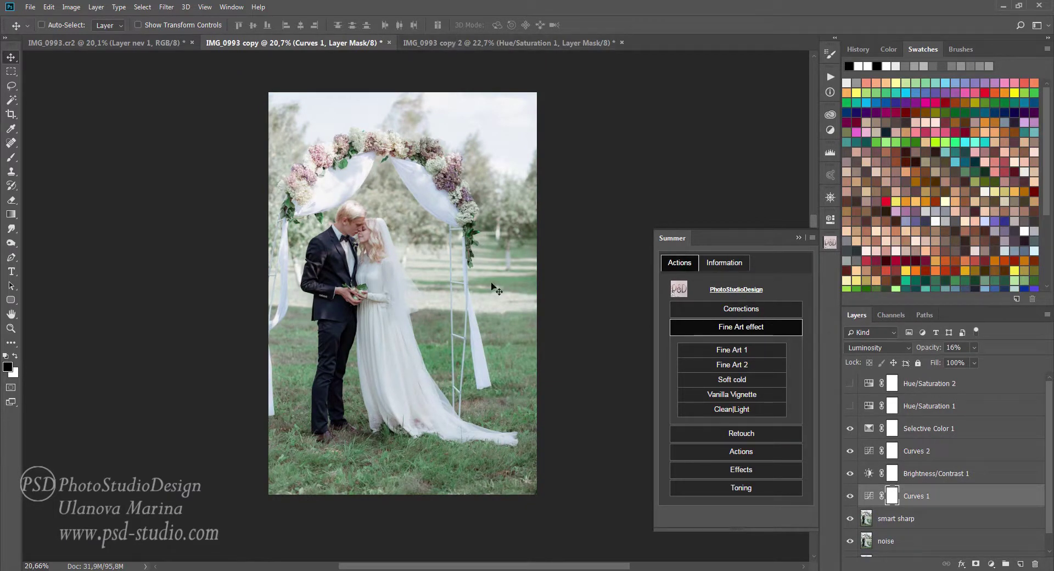
left_click(505, 39)
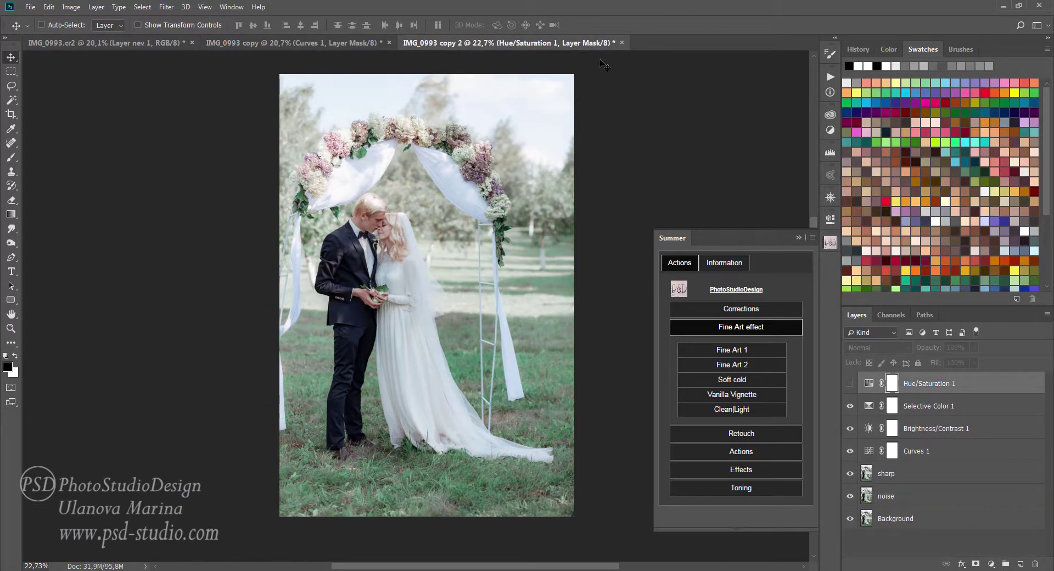
left_click(623, 44)
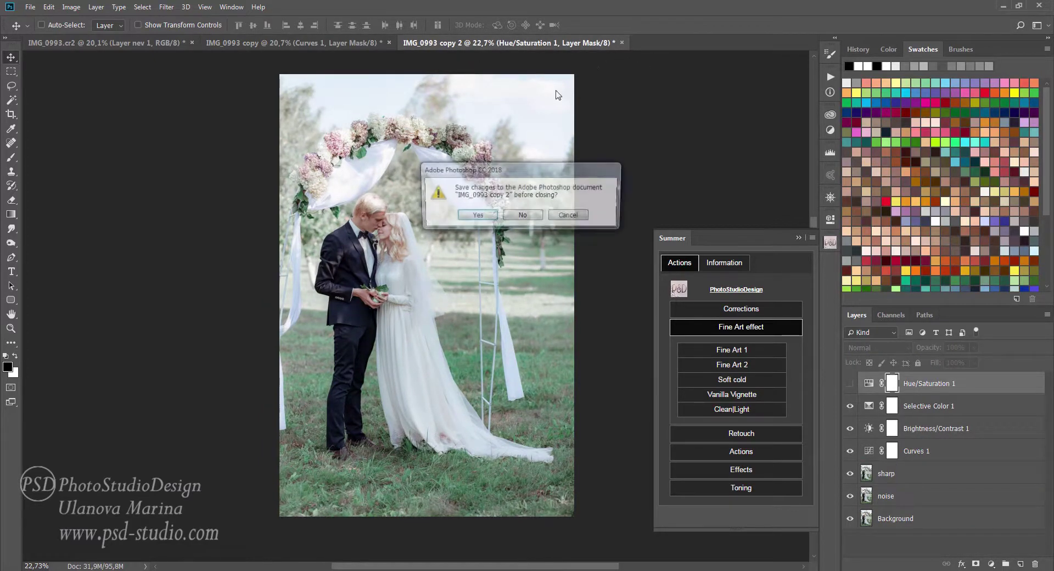
left_click(528, 220)
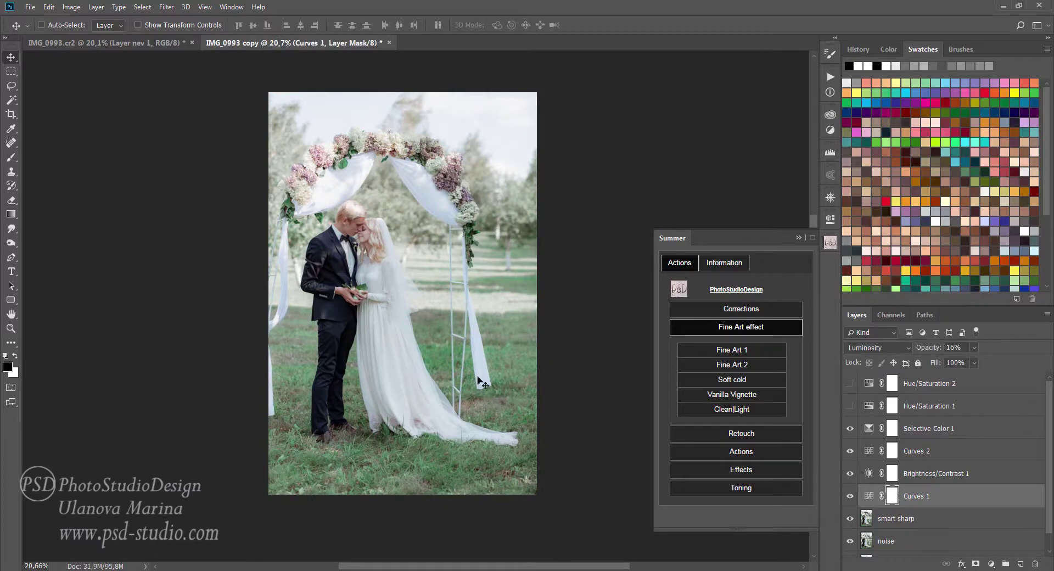
Step: Run the Merge copy move action to bring the edit into IMG_0993.cr2 as Layer 1
left_click(936, 432)
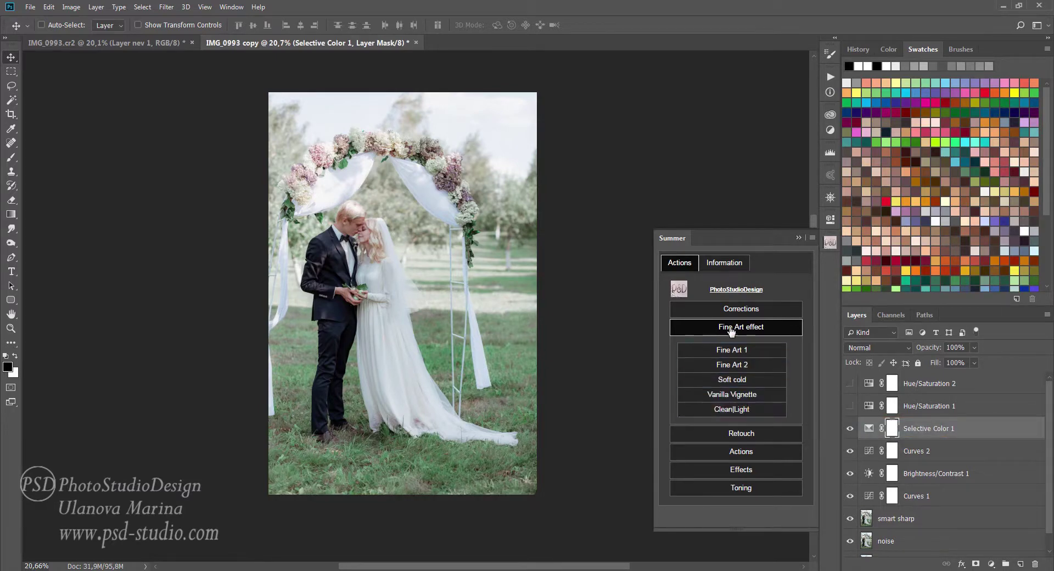
left_click(746, 451)
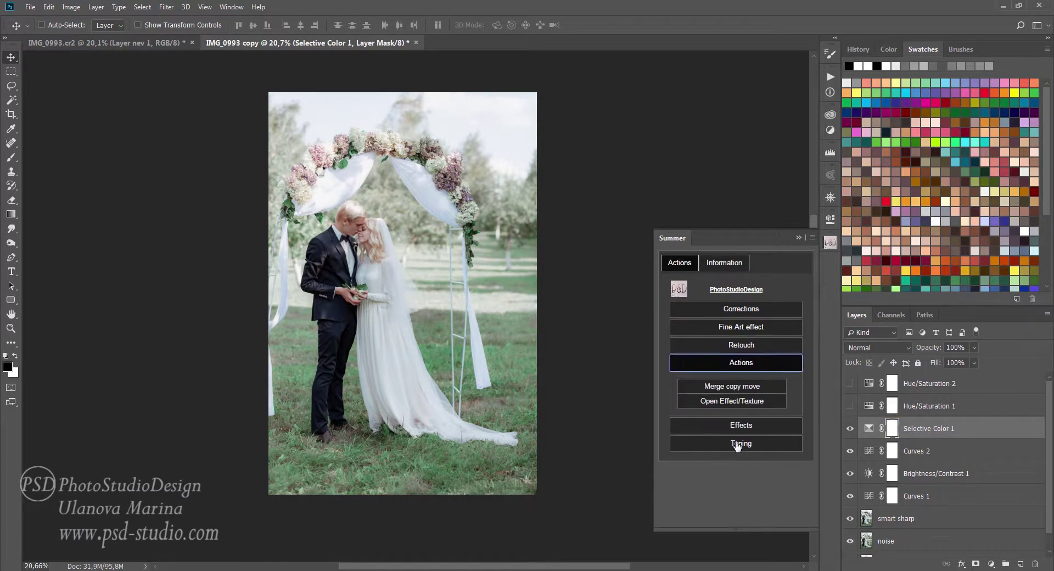
left_click(738, 387)
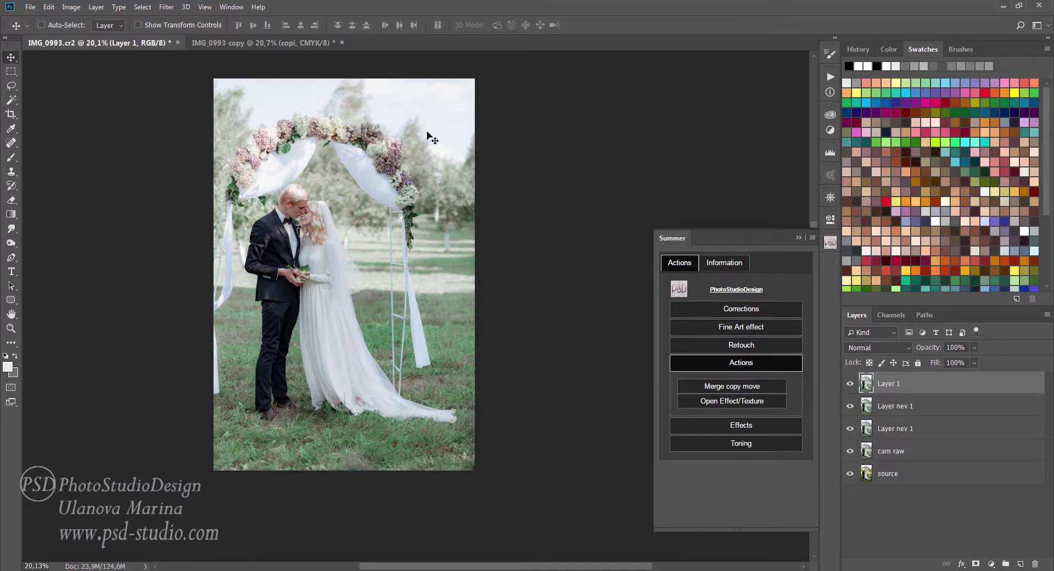
Step: Close IMG_0993 copy unsaved, delete both Layer nev 1 layers, and compare against the source
left_click(277, 40)
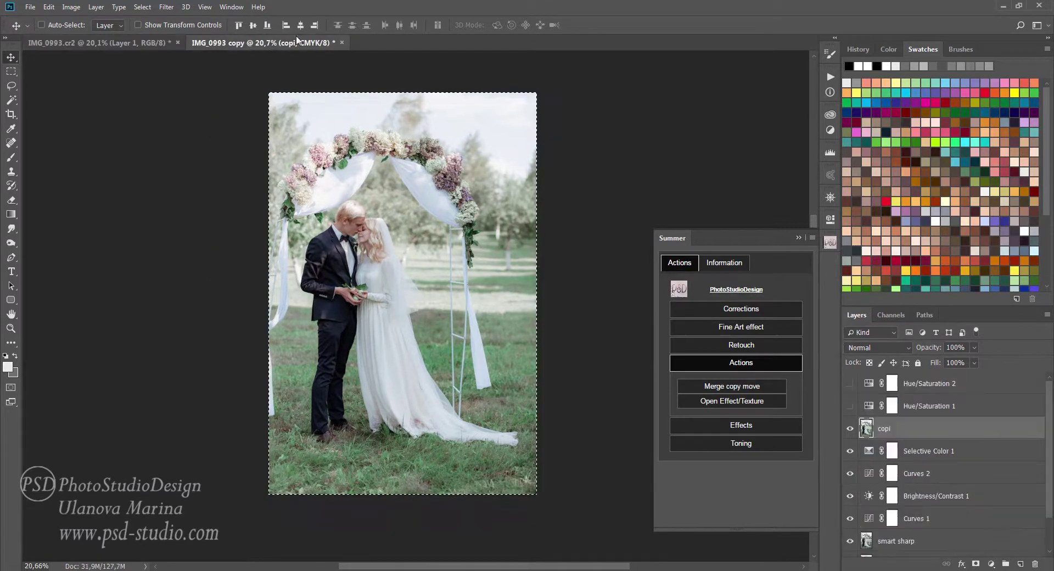
left_click(341, 42)
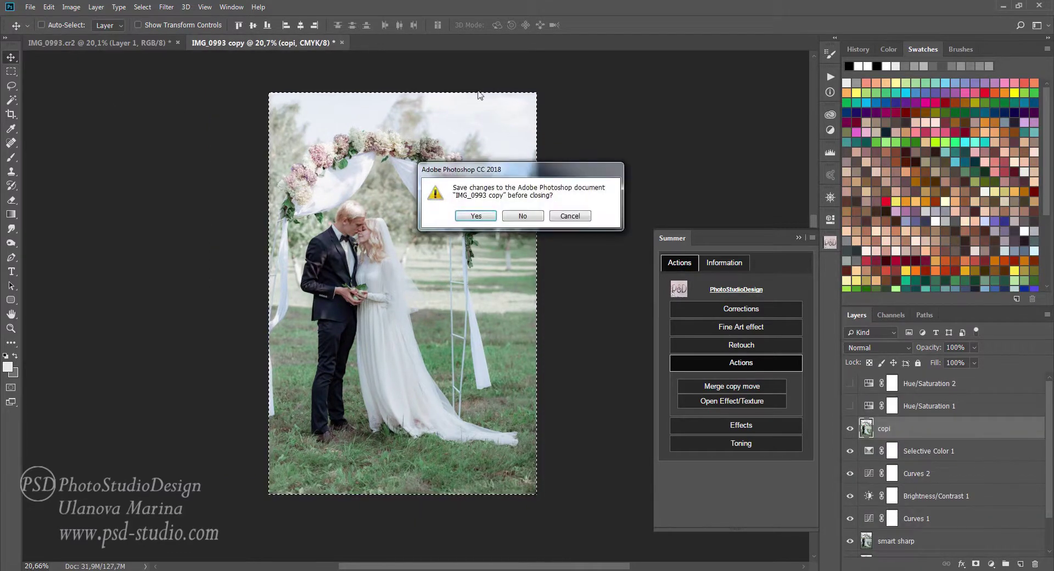
left_click(525, 221)
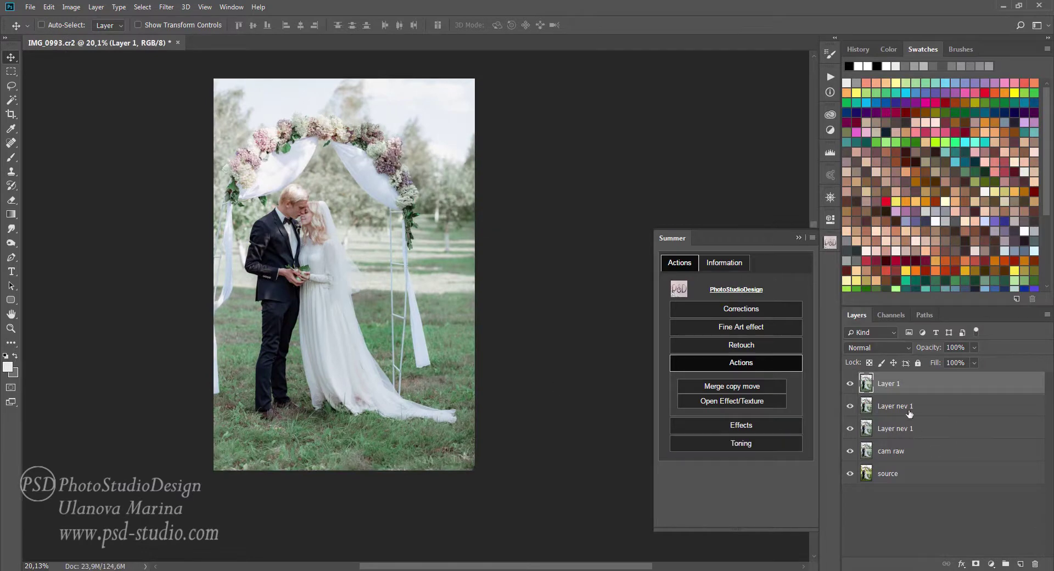
left_click(908, 414)
key("Delete")
key("Delete")
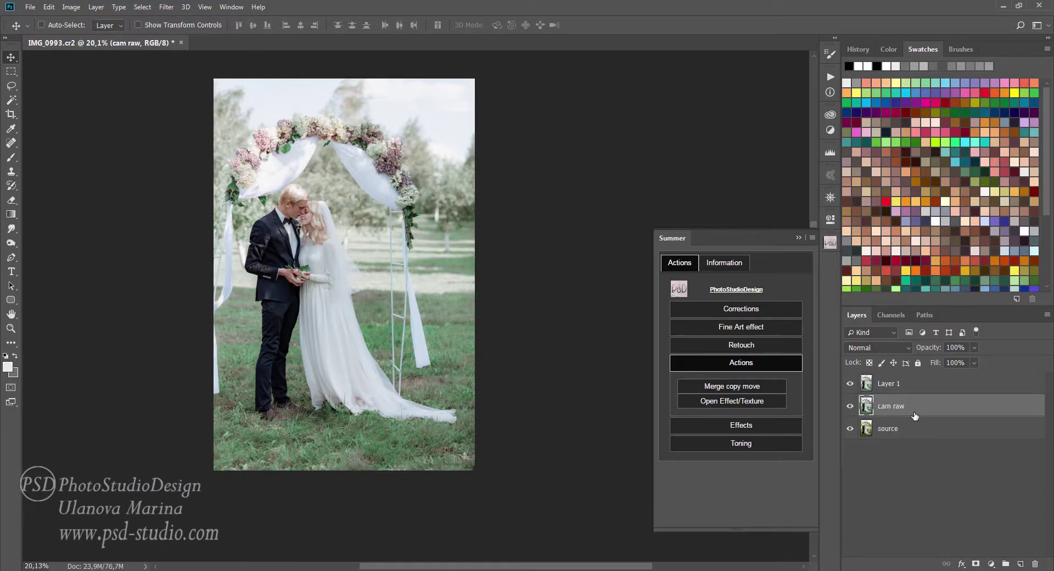
scroll(501, 357, "up", 2)
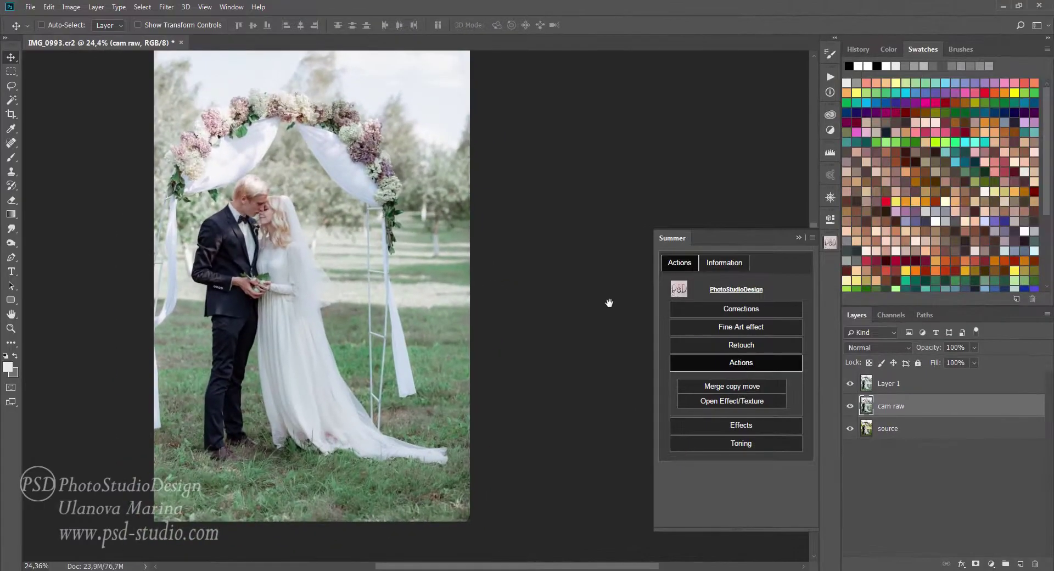
left_click(850, 428, "alt")
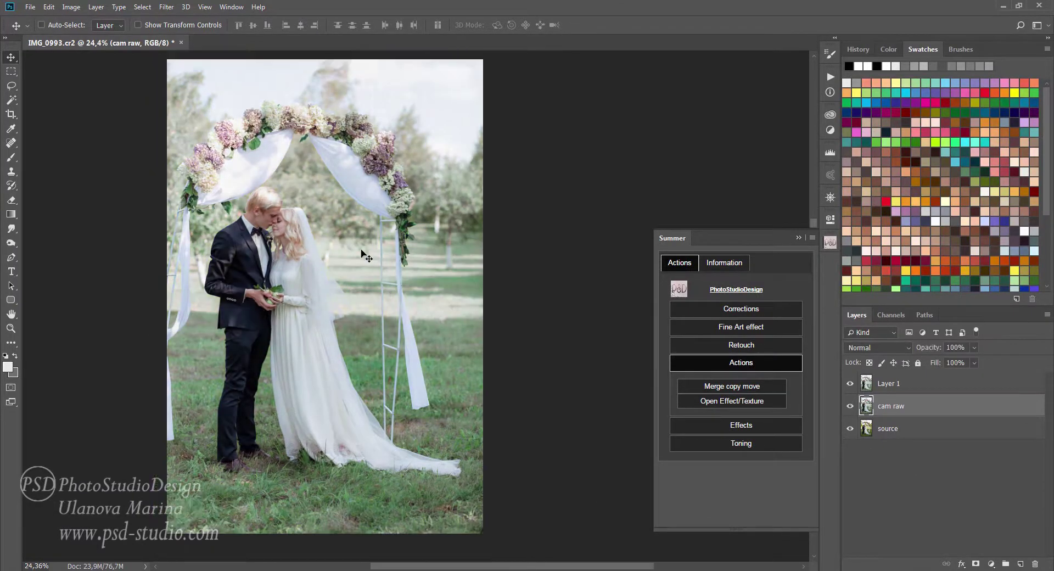
left_click(906, 389)
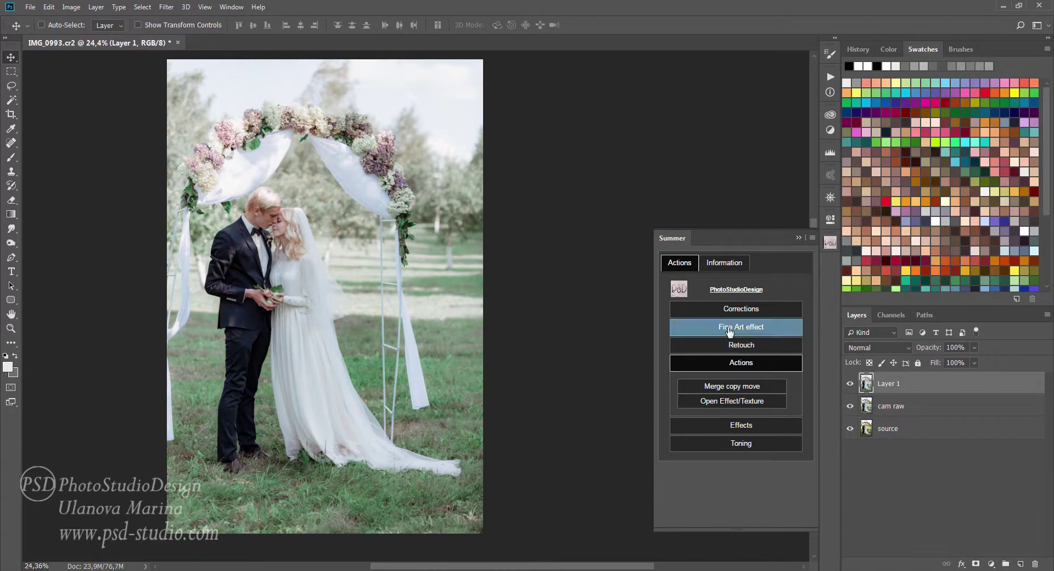
Step: Apply the Soft cold fine-art toning and toggle Group 1 to compare
left_click(774, 328)
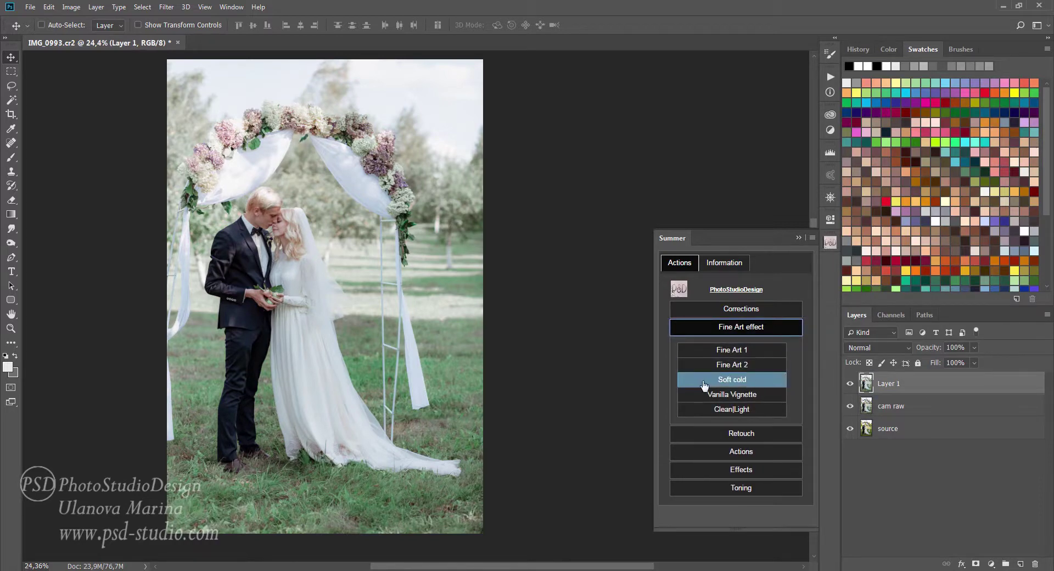
left_click(737, 381)
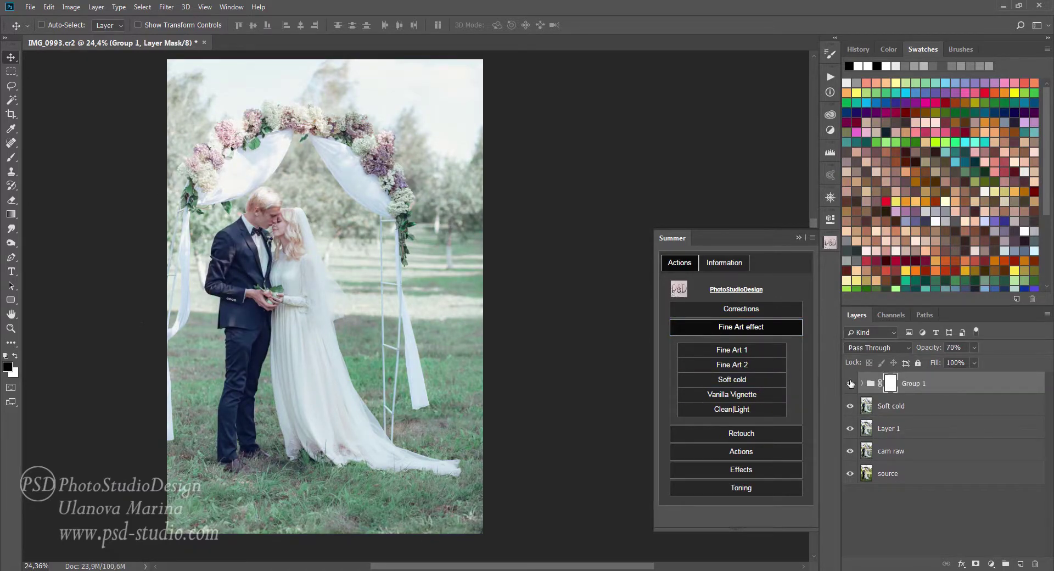
left_click(850, 384)
left_click(850, 384)
Step: Mask Group 1 off the groom's suit, compare, then delete Group 1
left_click(11, 157)
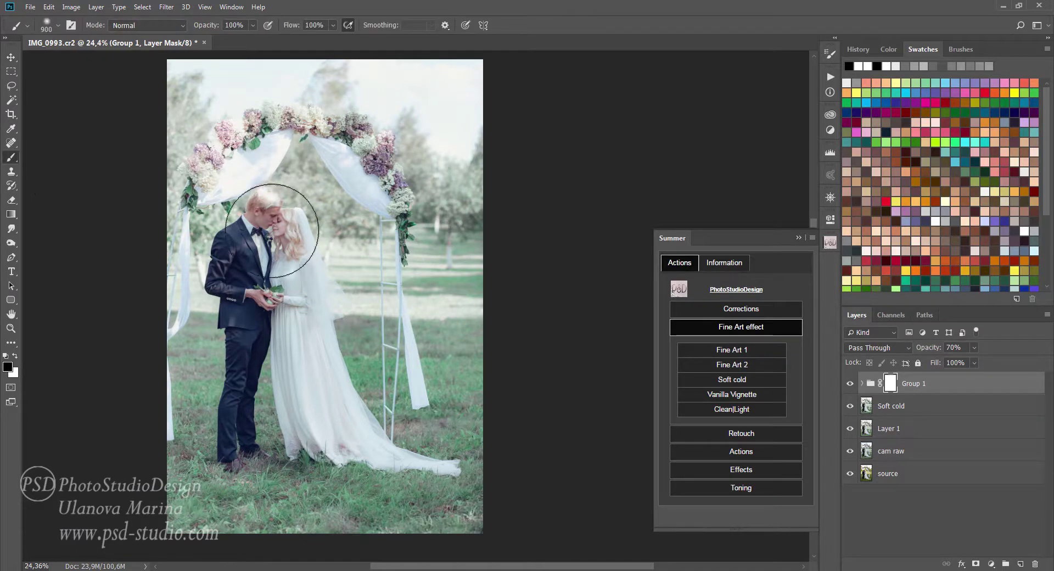
mouse_move(263, 216)
left_mouse_down()
mouse_move(233, 297)
mouse_move(293, 248)
mouse_move(239, 439)
left_mouse_up()
key("x")
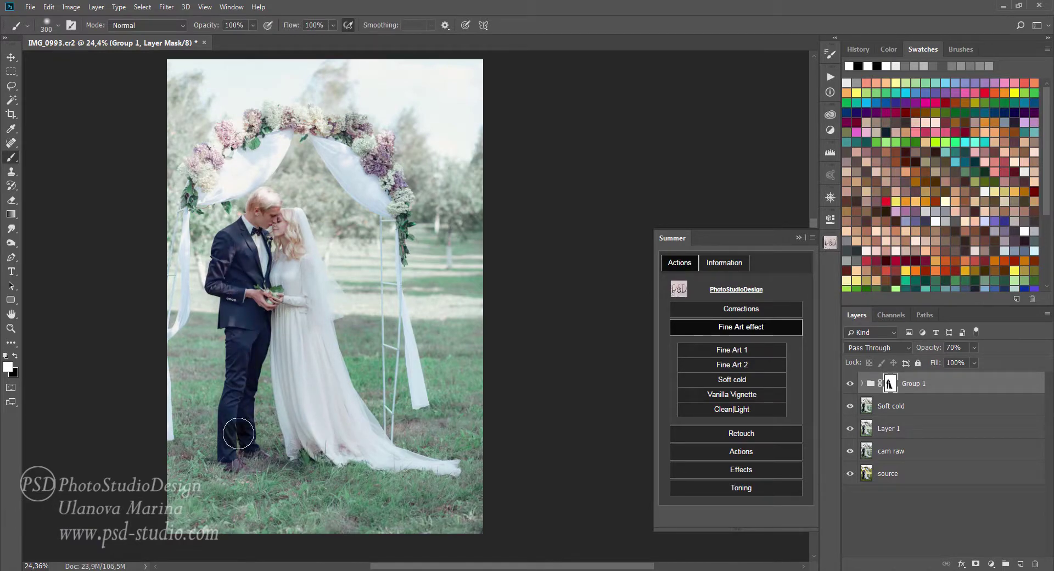
left_click(850, 384)
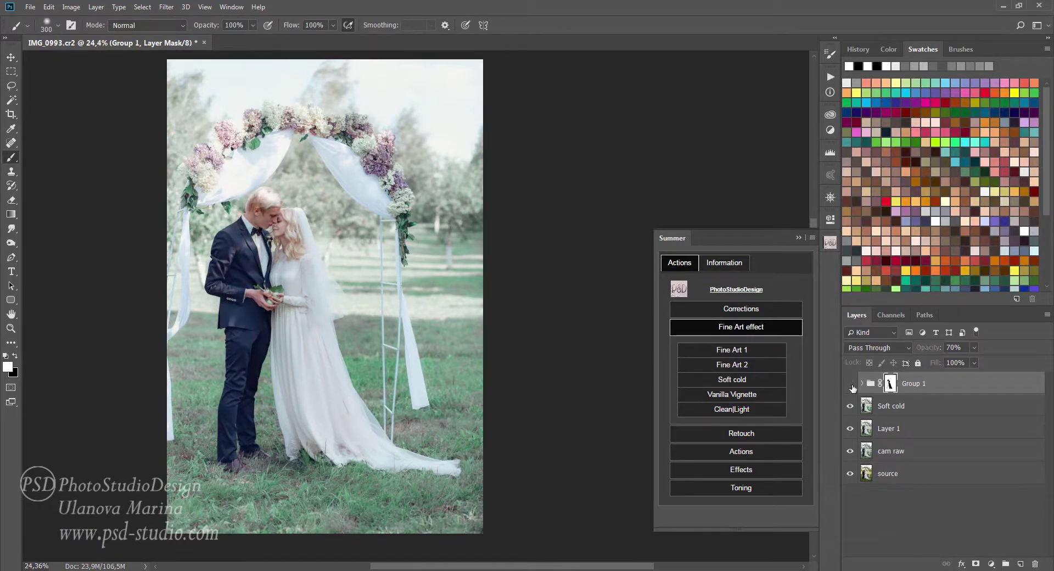
left_click(851, 384)
key("Delete")
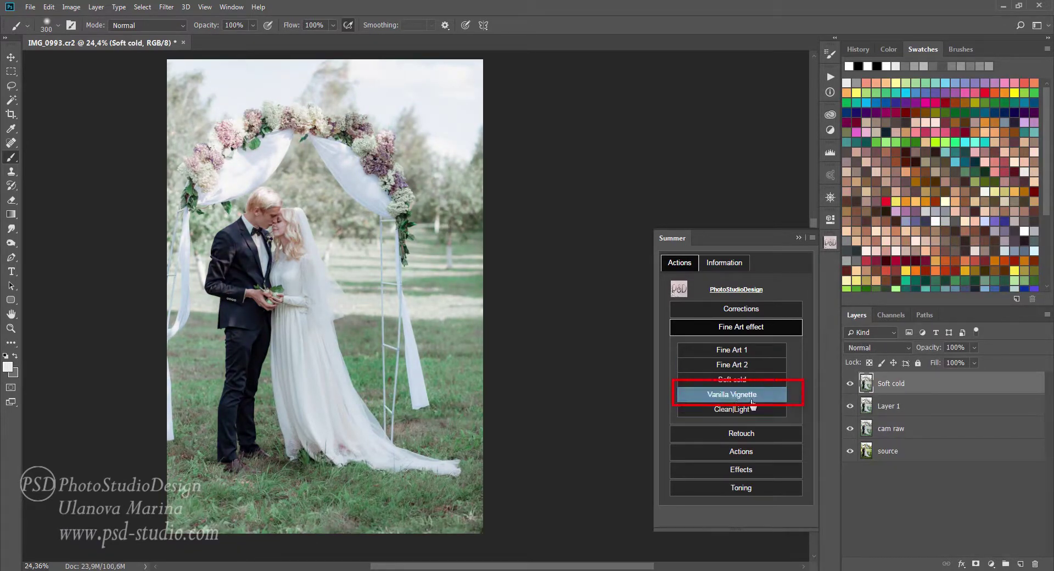
left_click(745, 396)
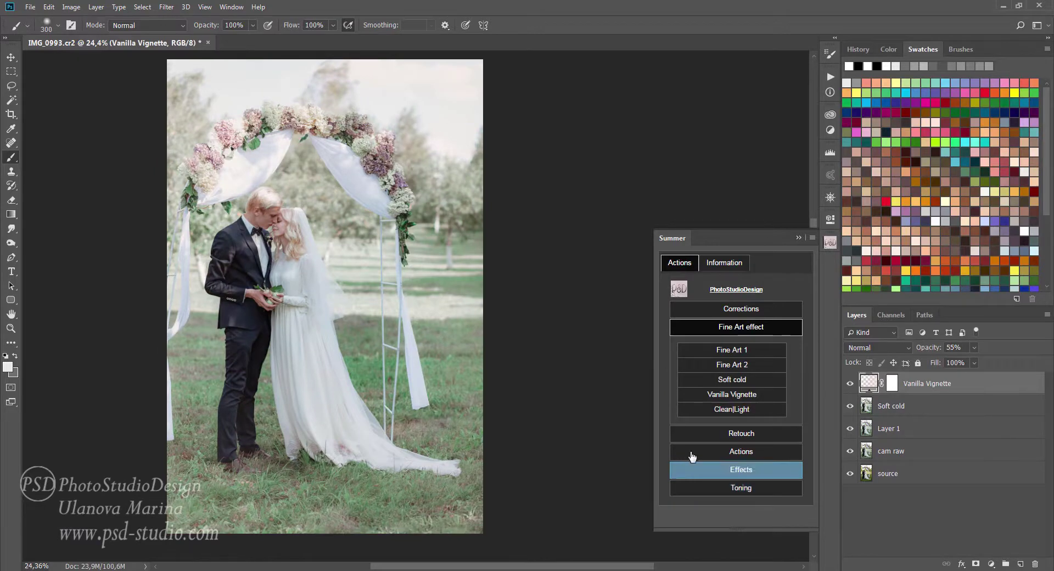
left_click(850, 384)
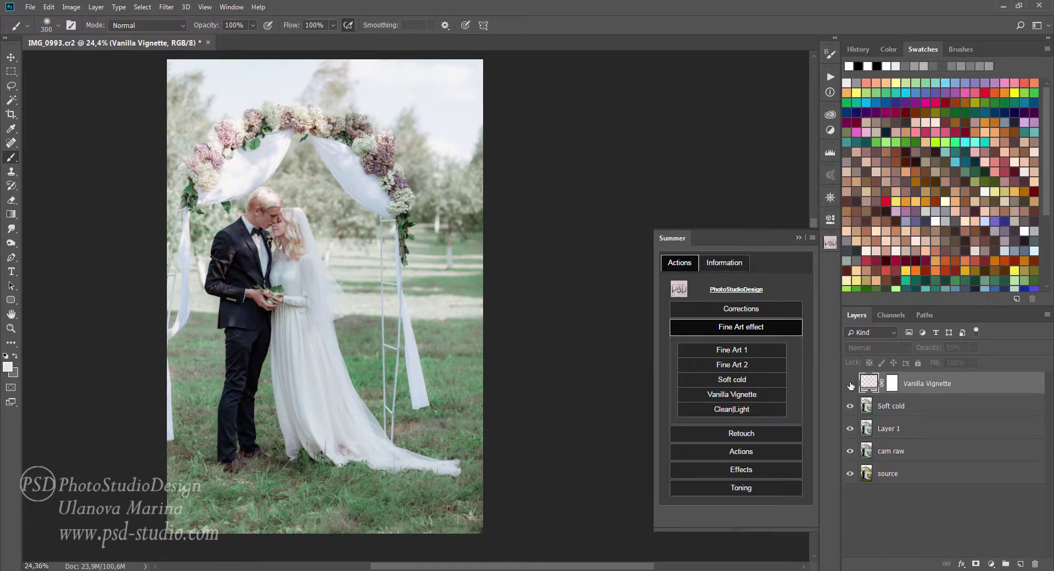
left_click(850, 384)
left_click(892, 381)
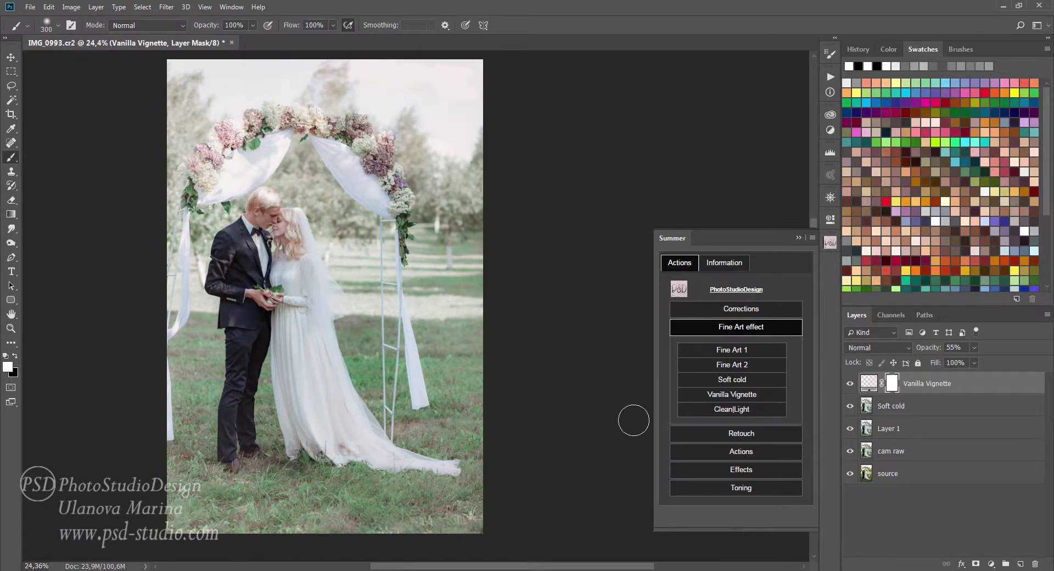
key("x")
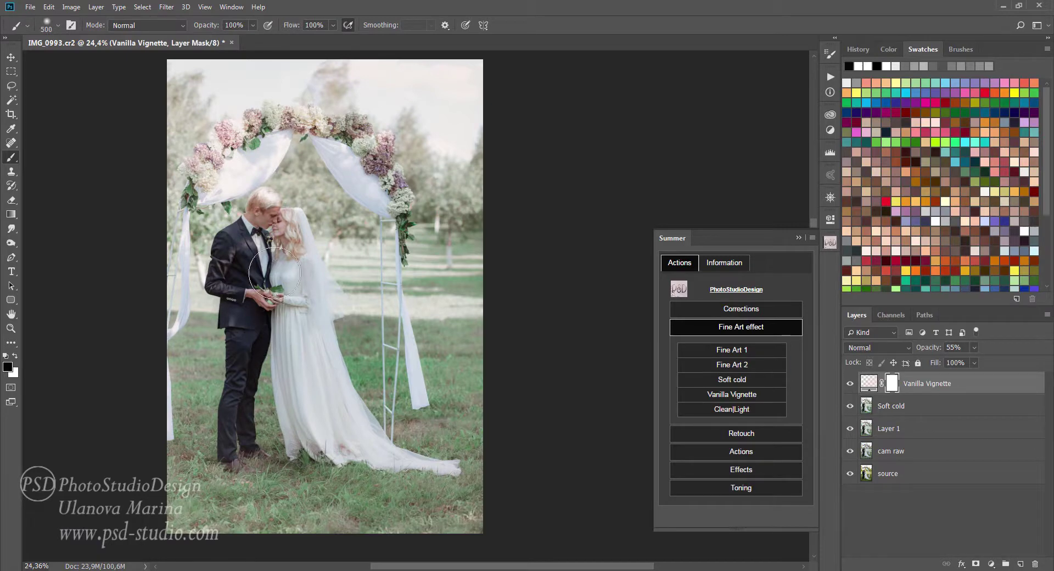
key("bracketright")
key("bracketright")
key("bracketright")
left_click_drag(285, 337, 247, 447)
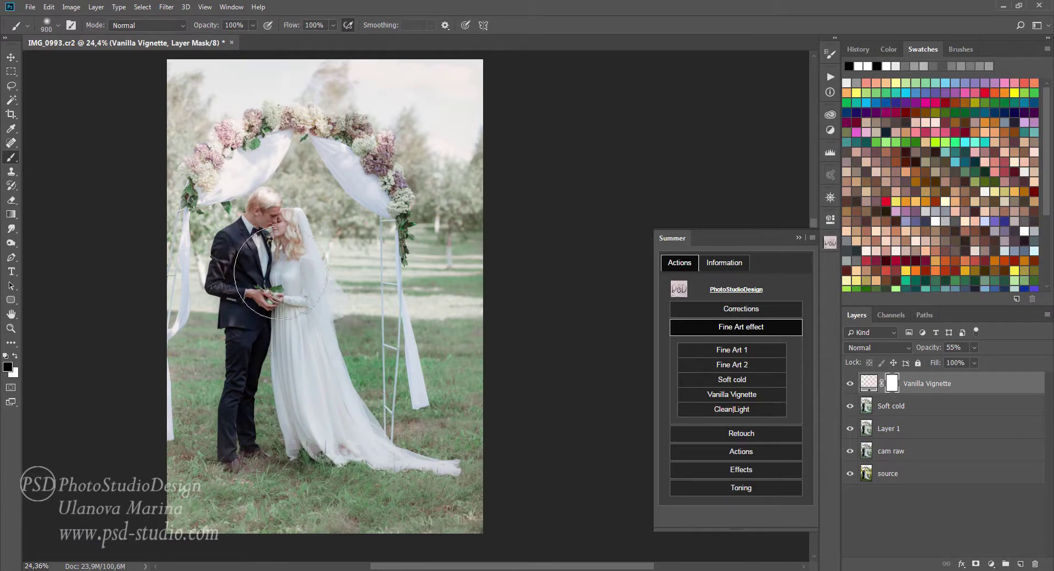
left_click(854, 383)
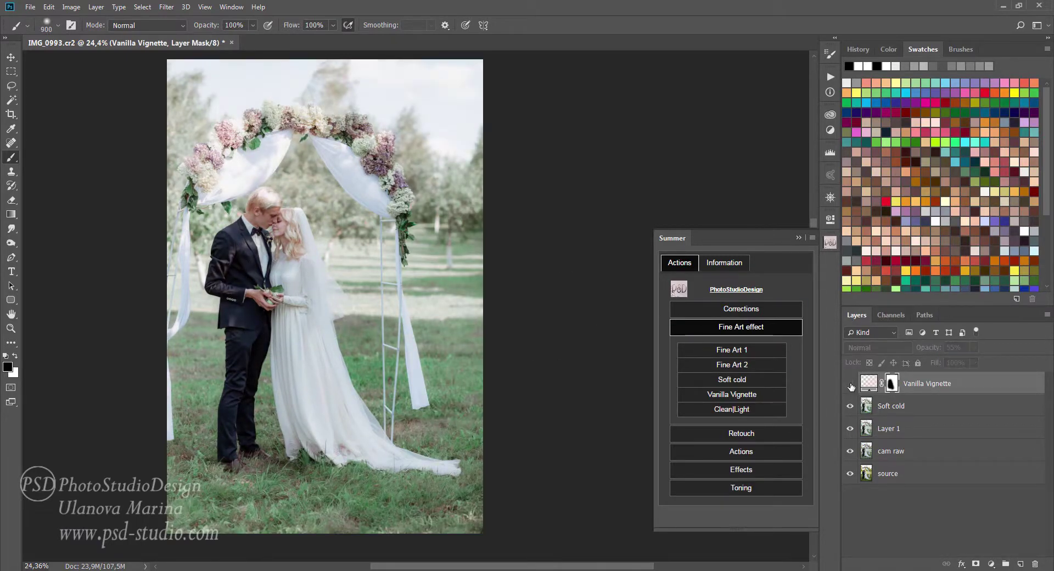
left_click_drag(941, 348, 963, 347)
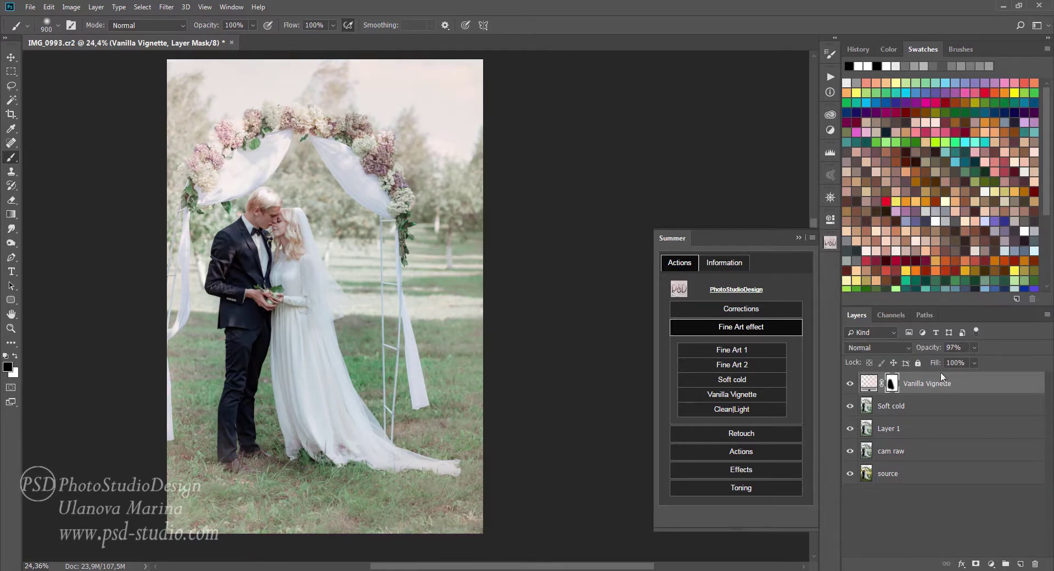
key("Delete")
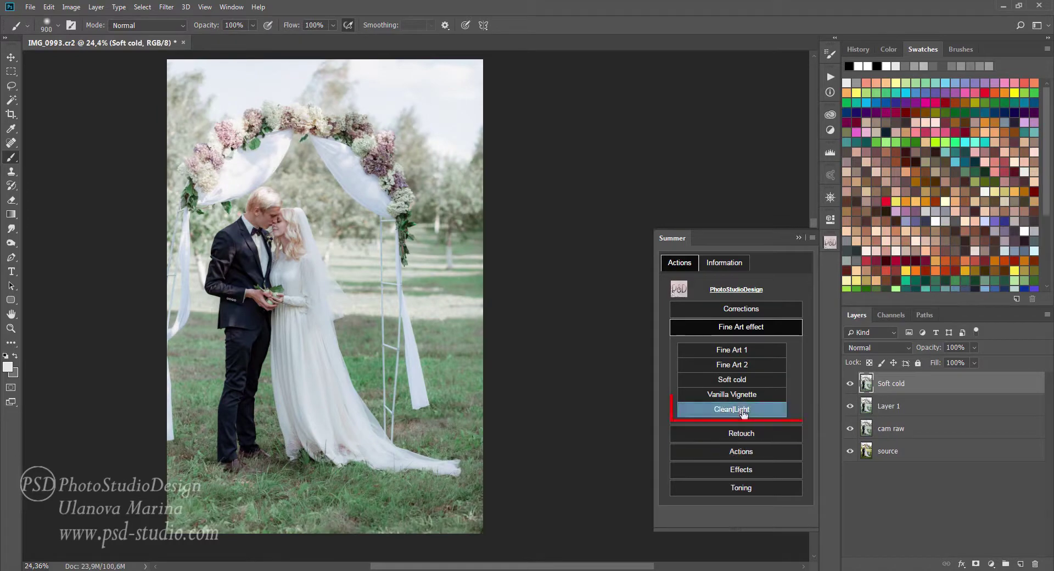
left_click(745, 409)
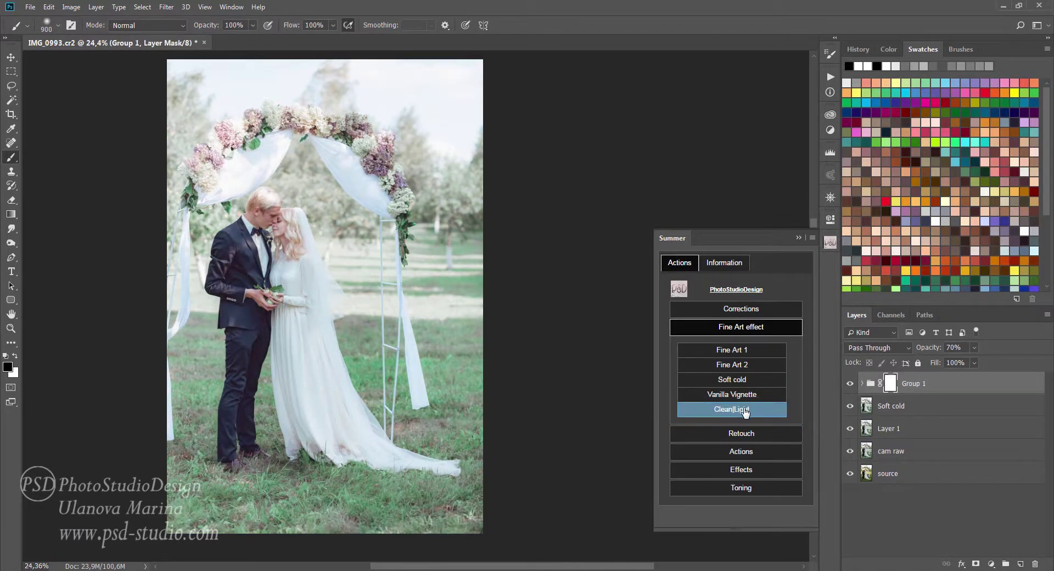
left_click(850, 383)
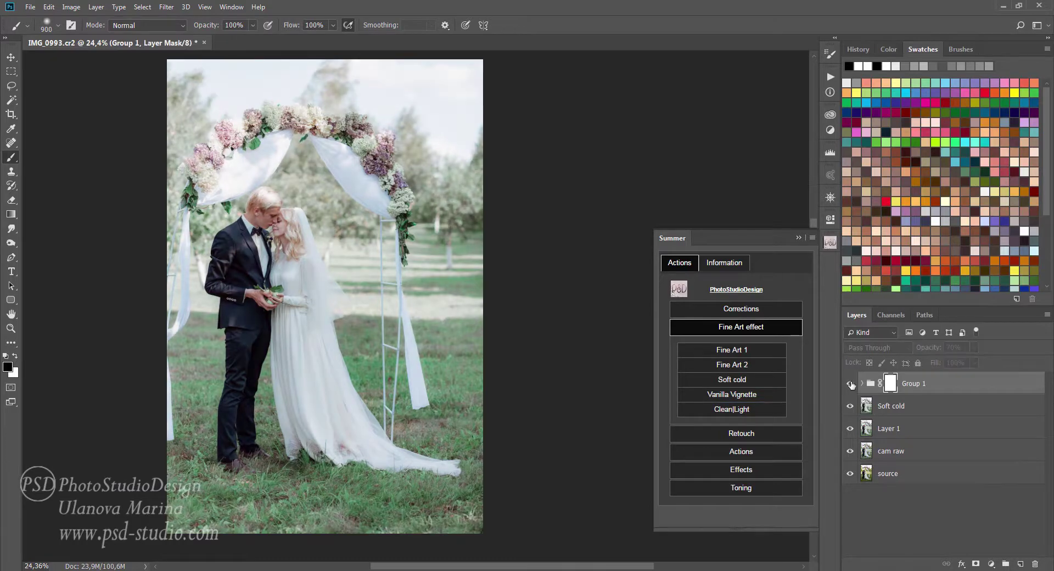
left_click(850, 384)
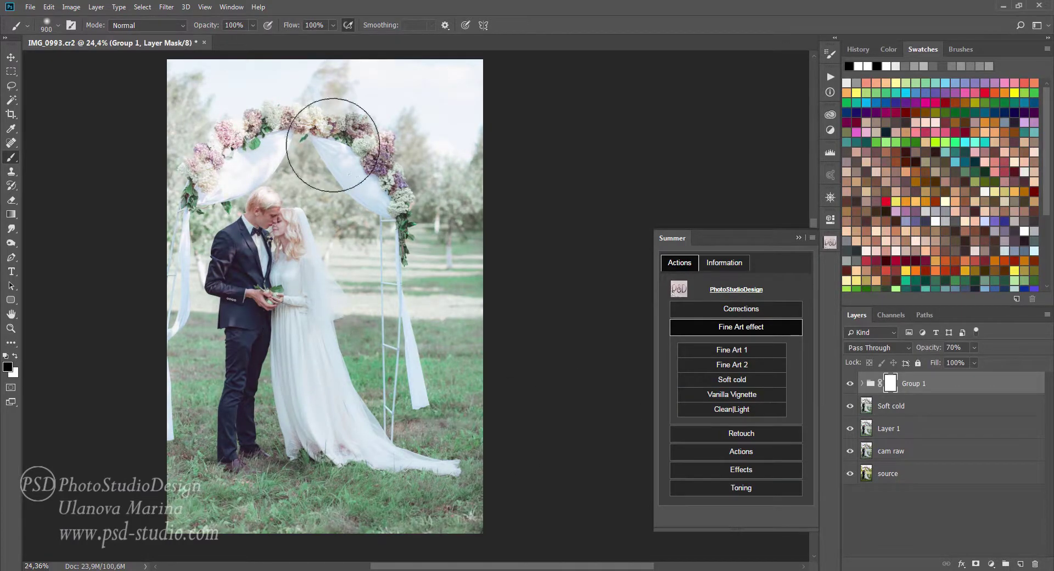
left_click(850, 383)
left_click(850, 384)
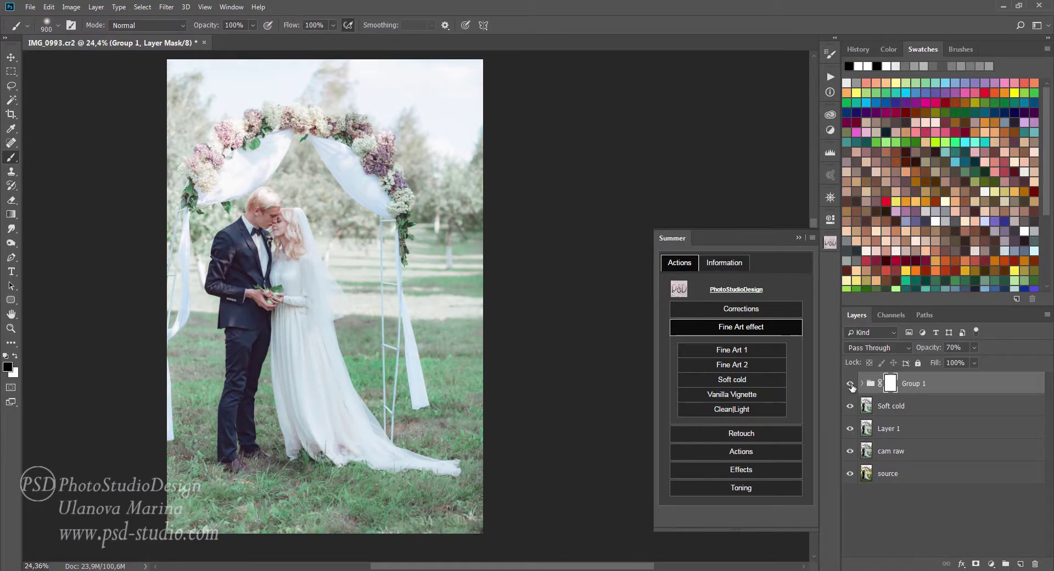
left_click_drag(286, 248, 262, 302)
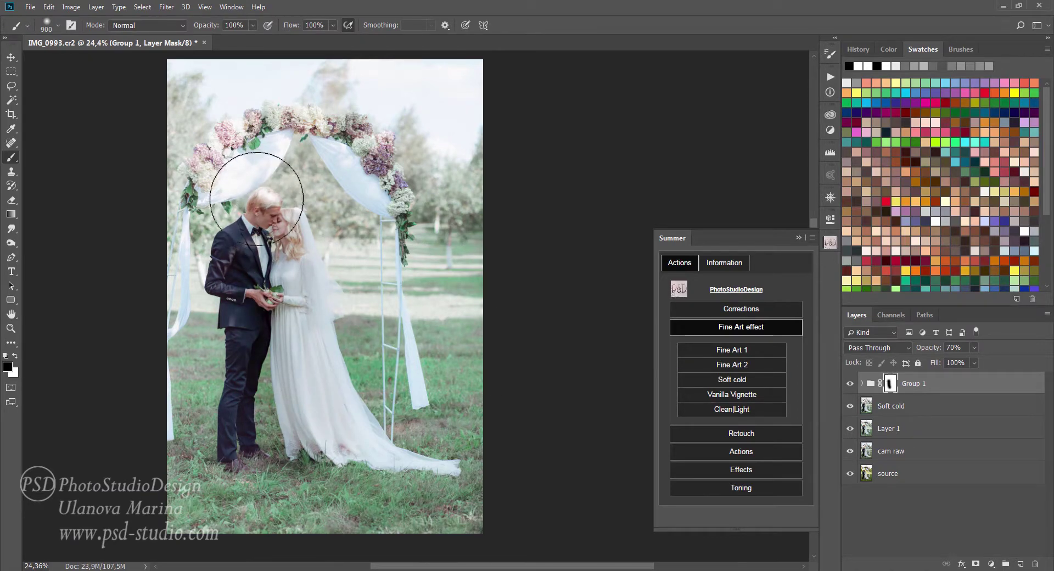
key("bracketleft")
key("bracketleft")
key("bracketleft")
key("x")
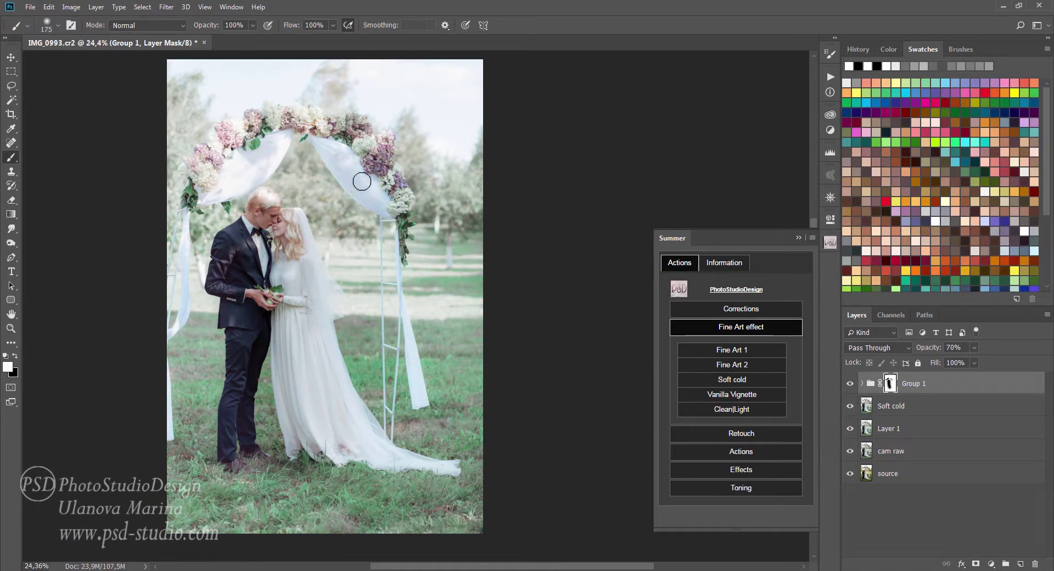
left_click(849, 384)
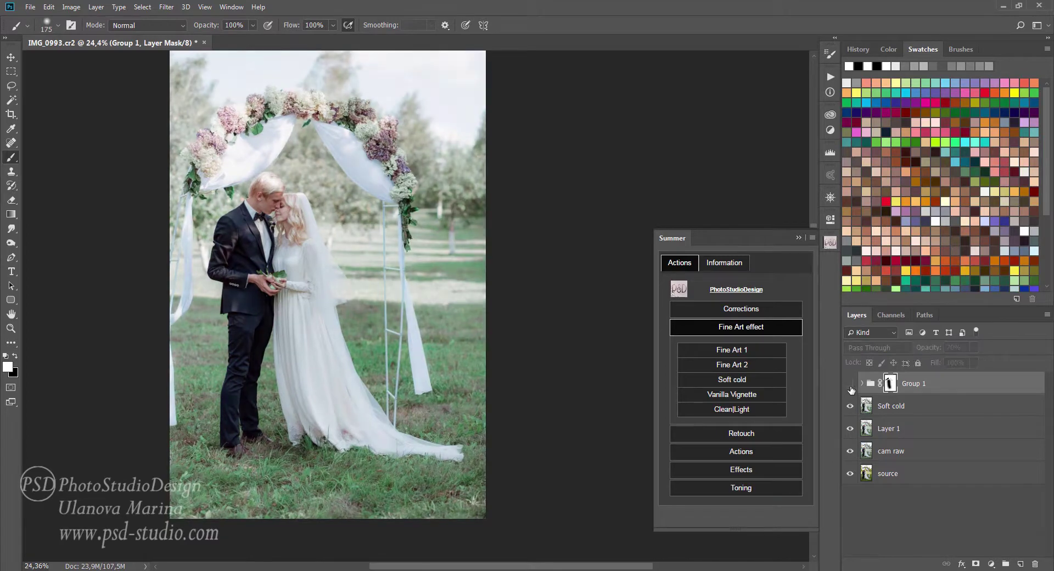
left_click(850, 383)
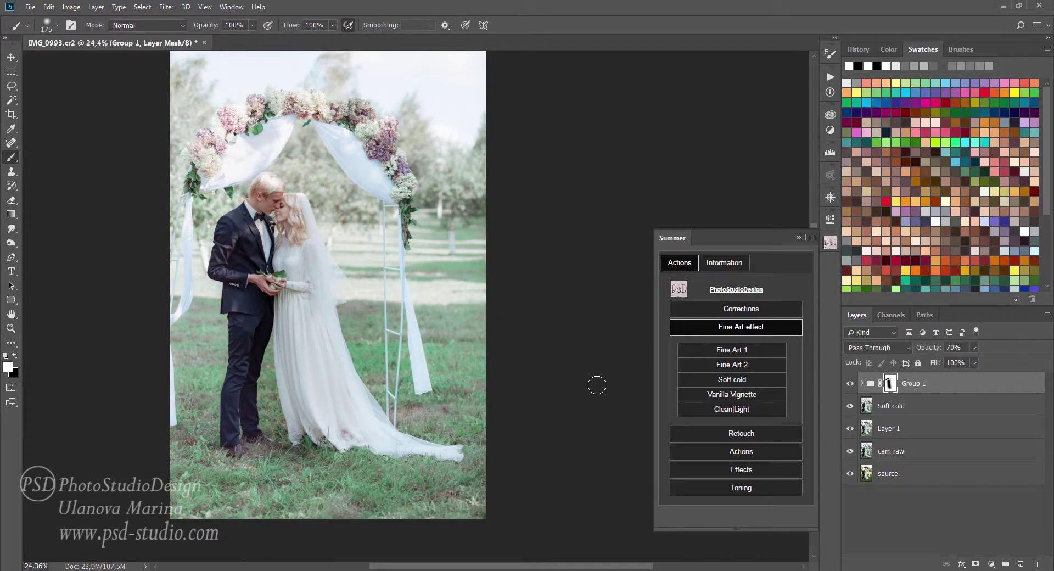
key("v")
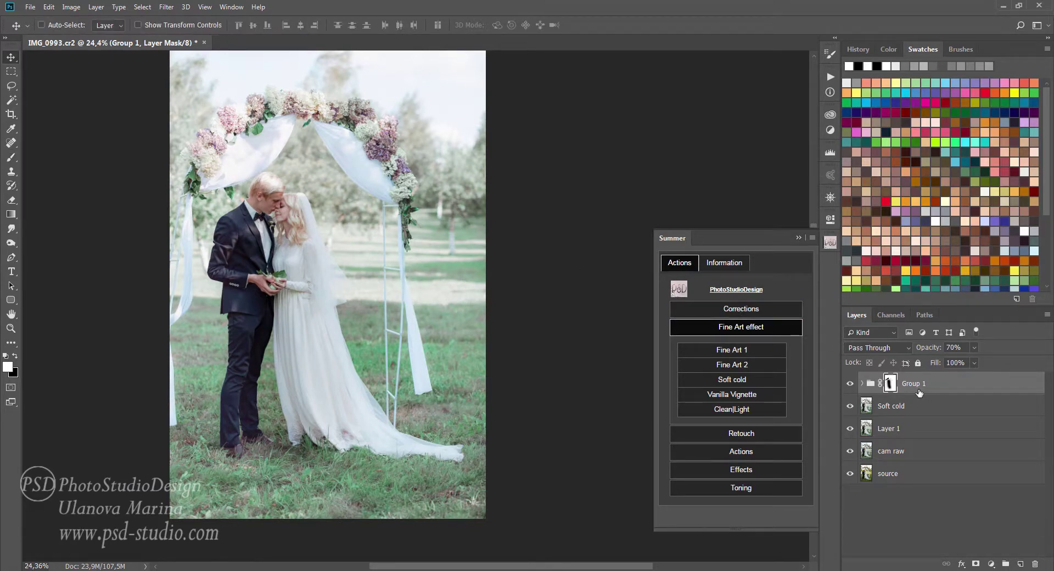
key("Delete")
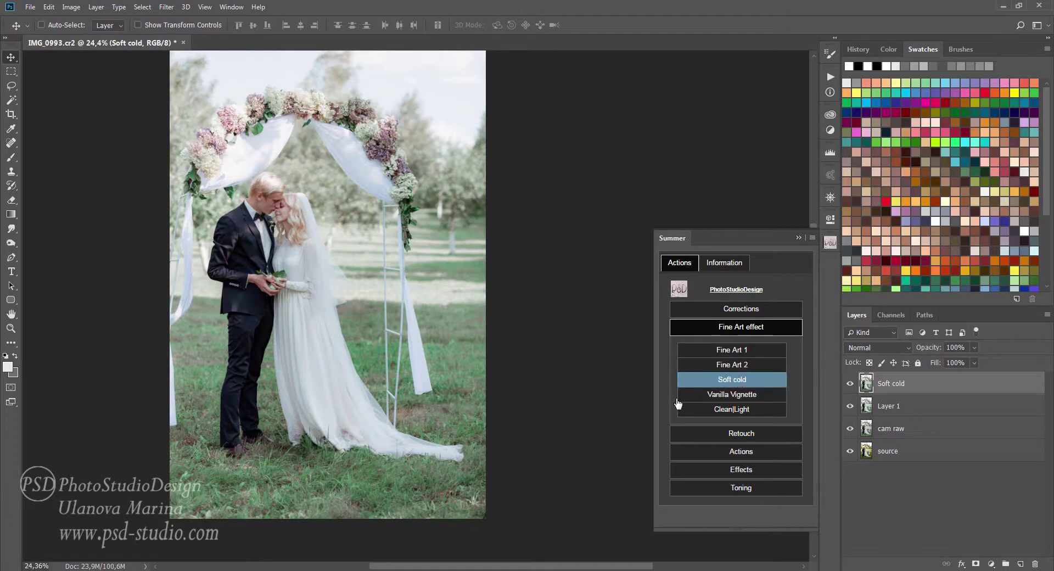
Step: Add the Skin Cleaner group with the Retouch Smoothing action
left_click(741, 433)
scroll(807, 375, "down", 3)
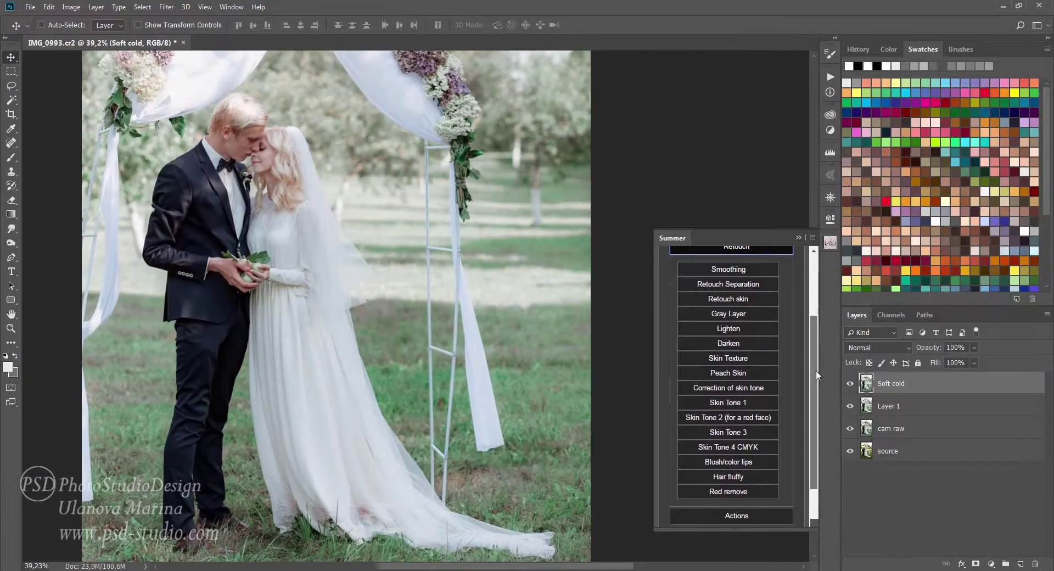
scroll(801, 369, "up", 1)
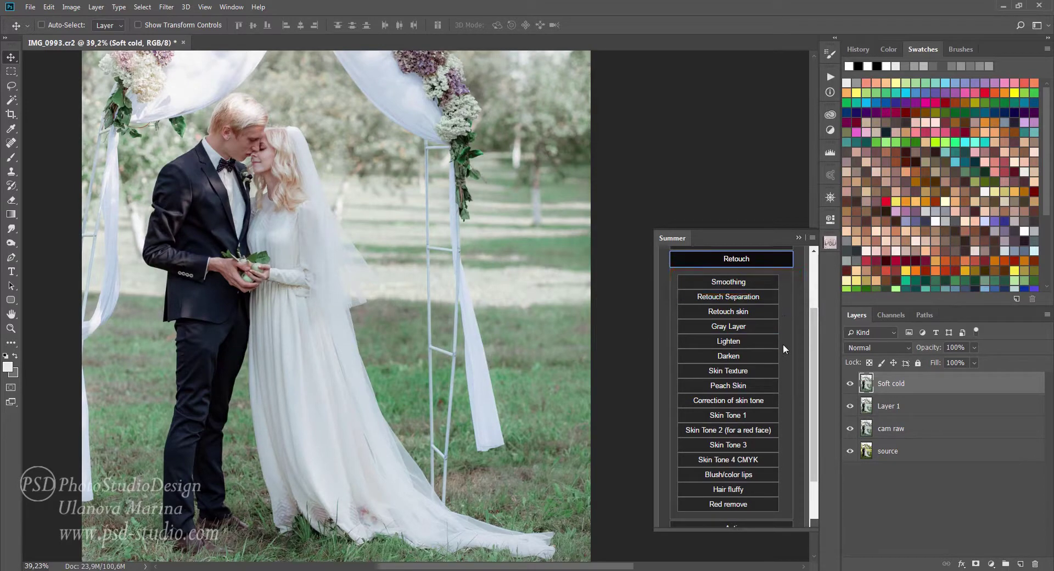
left_click(727, 281)
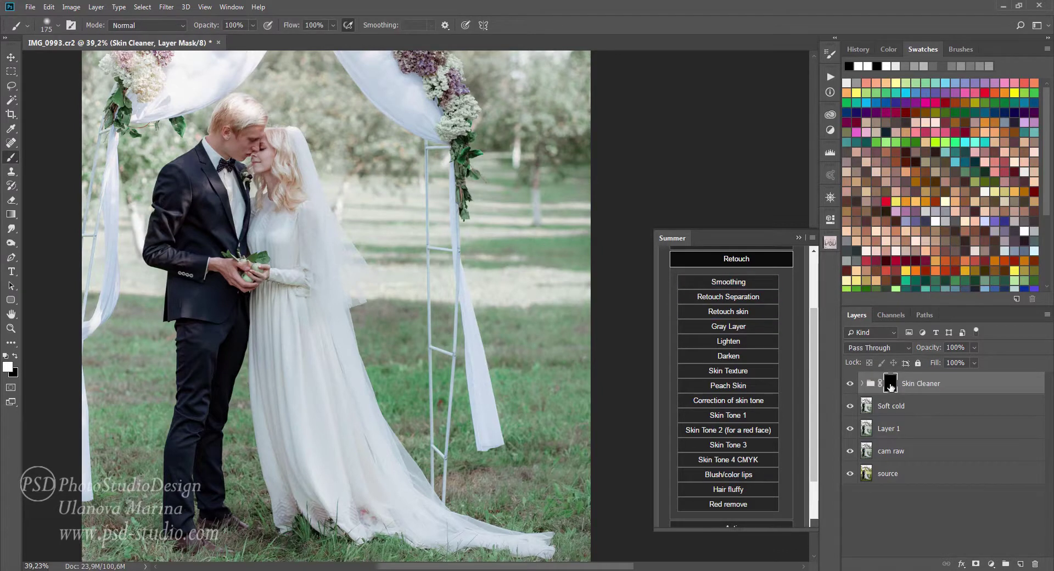
Step: Paint smoothing onto the groom's face with a size 50 brush, then switch to black at 30% flow
key("bracketleft")
key("bracketleft")
key("bracketleft")
scroll(256, 151, "up", 1)
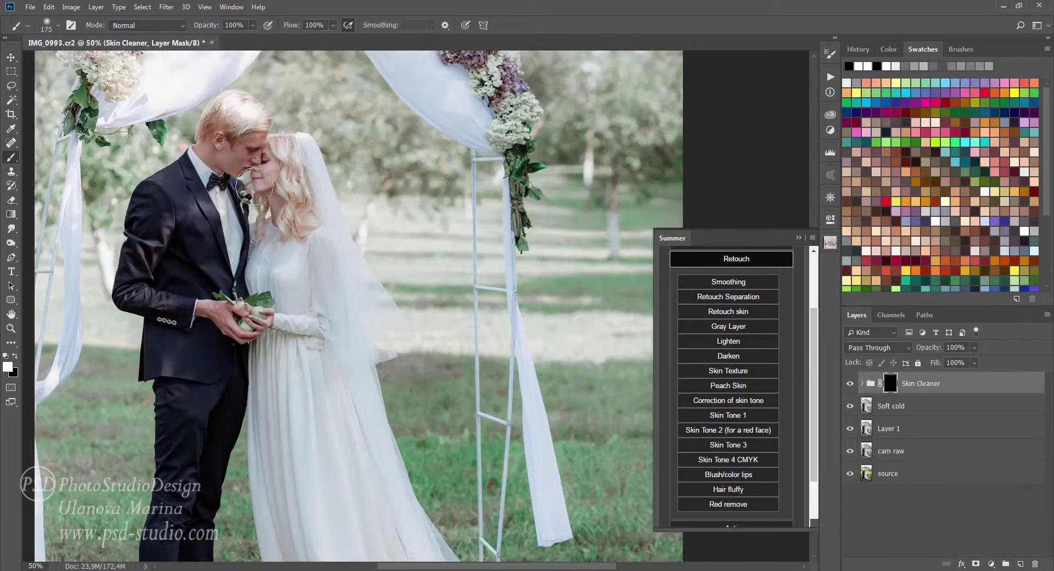
key("bracketleft")
left_click_drag(239, 165, 274, 154)
scroll(247, 339, "down", 1)
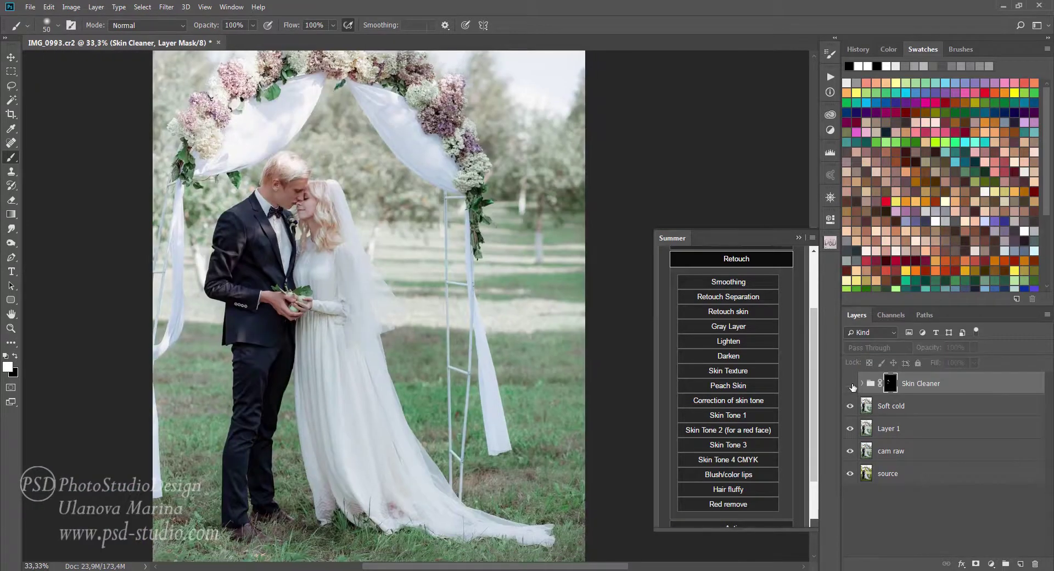
key("x")
key("shift+3")
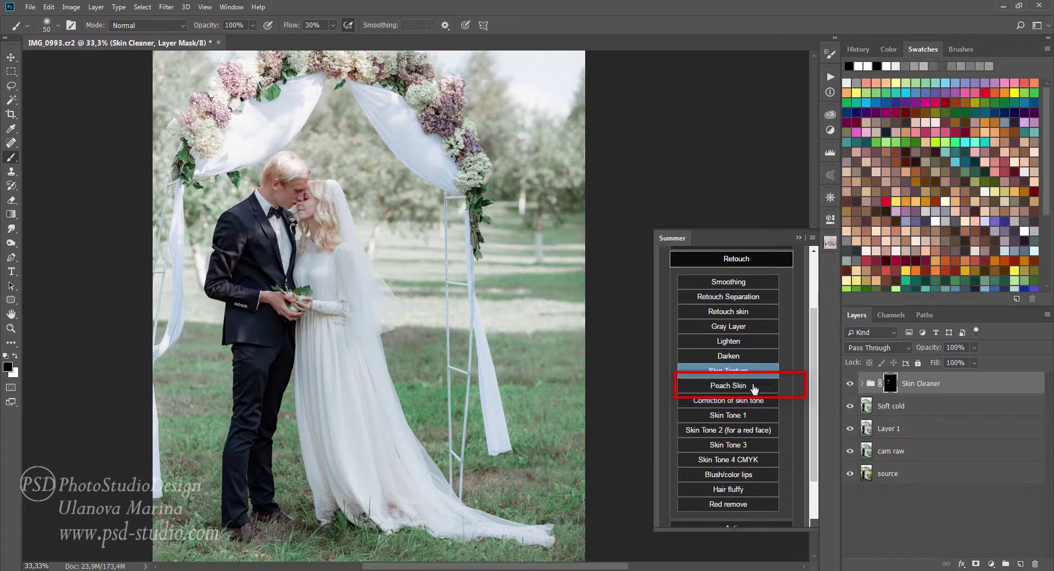
Step: Run Peach Skin, paint its mask over the couple's faces, and set its opacity to 68%
left_click(730, 387)
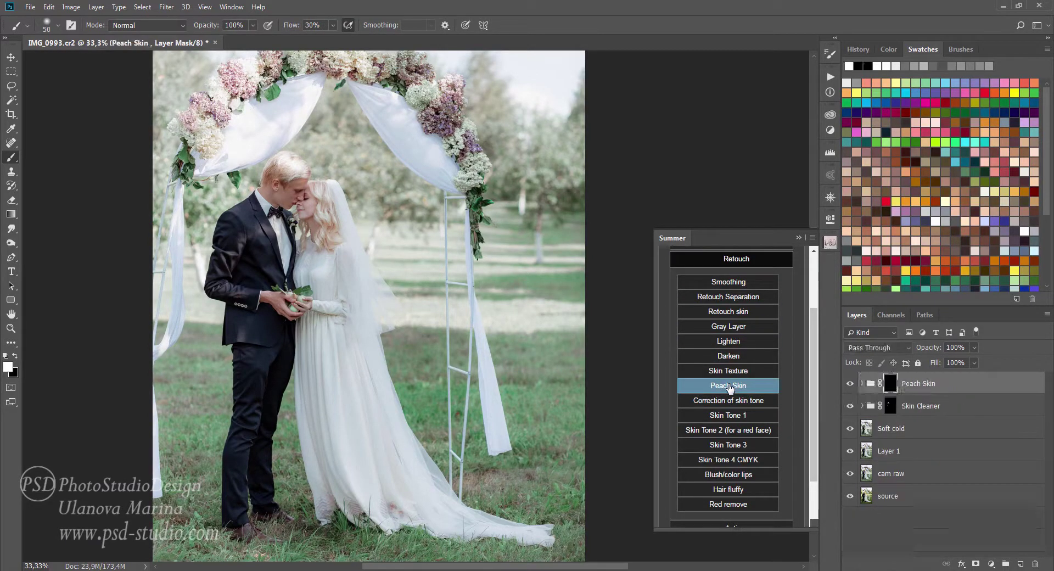
key("bracketright")
key("bracketright")
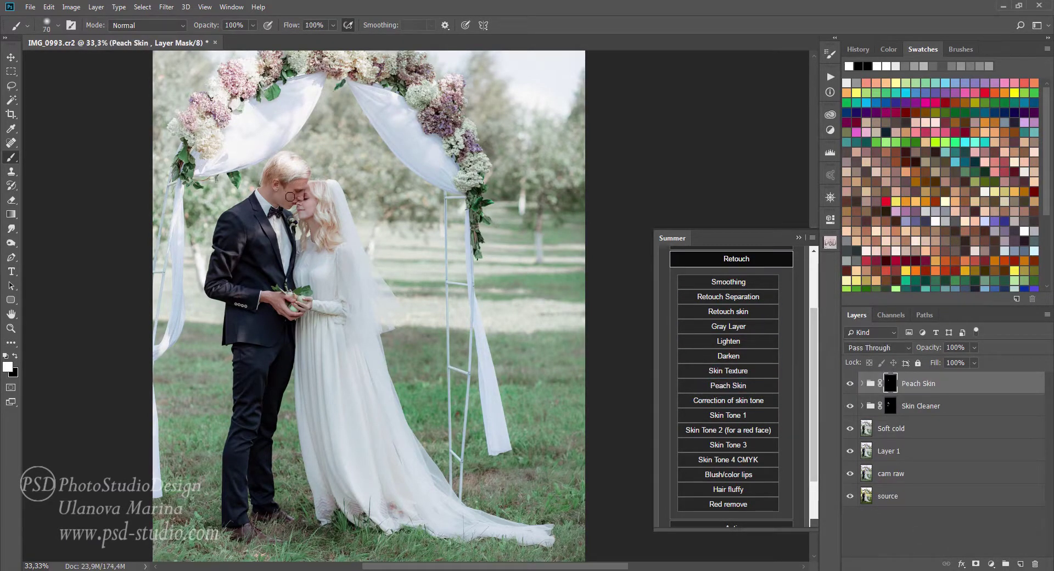
left_click_drag(300, 200, 315, 242)
key("bracketright")
key("bracketright")
key("bracketright")
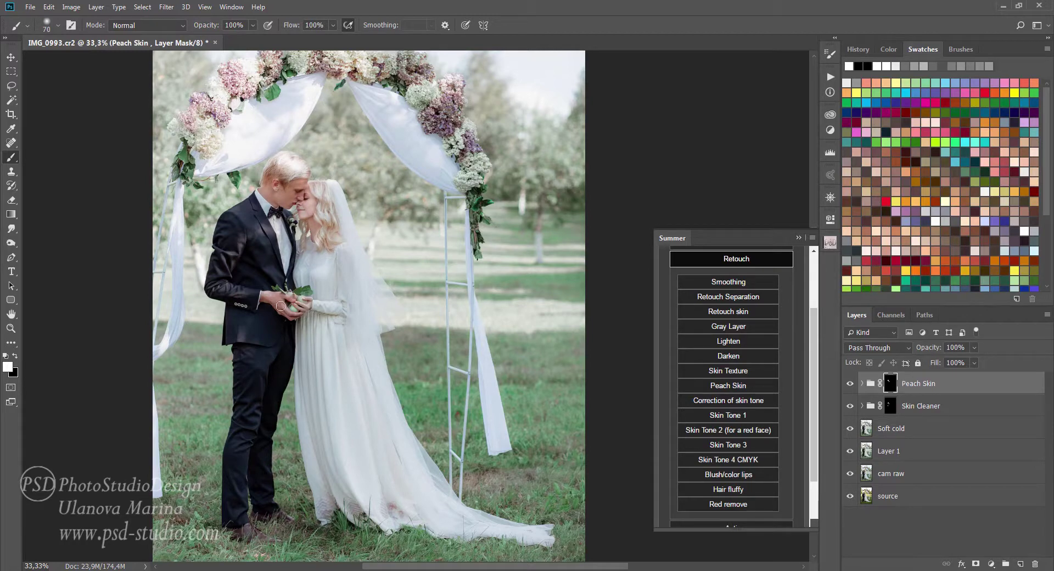
key("x")
key("shift+3")
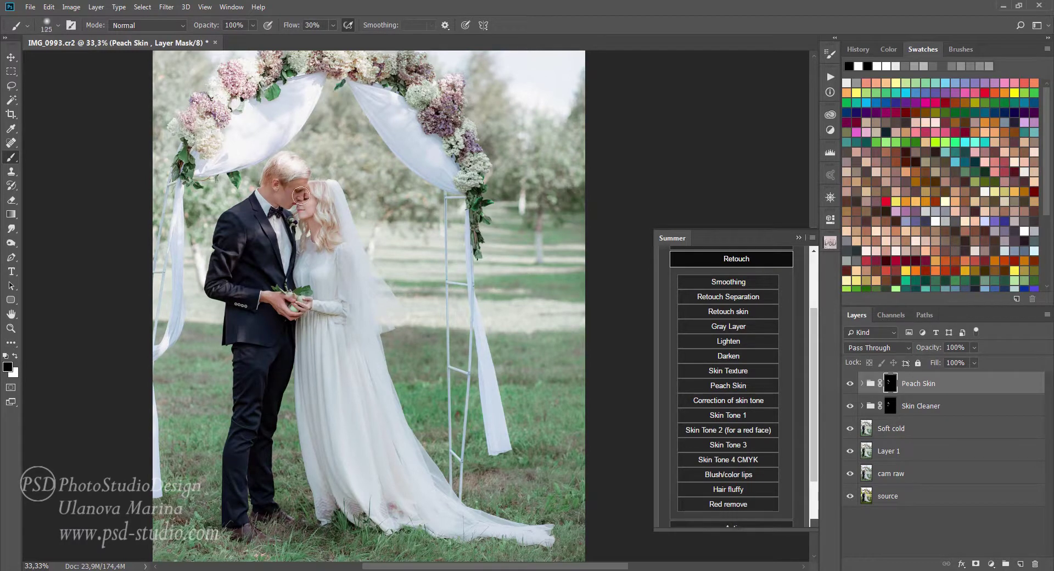
key("x")
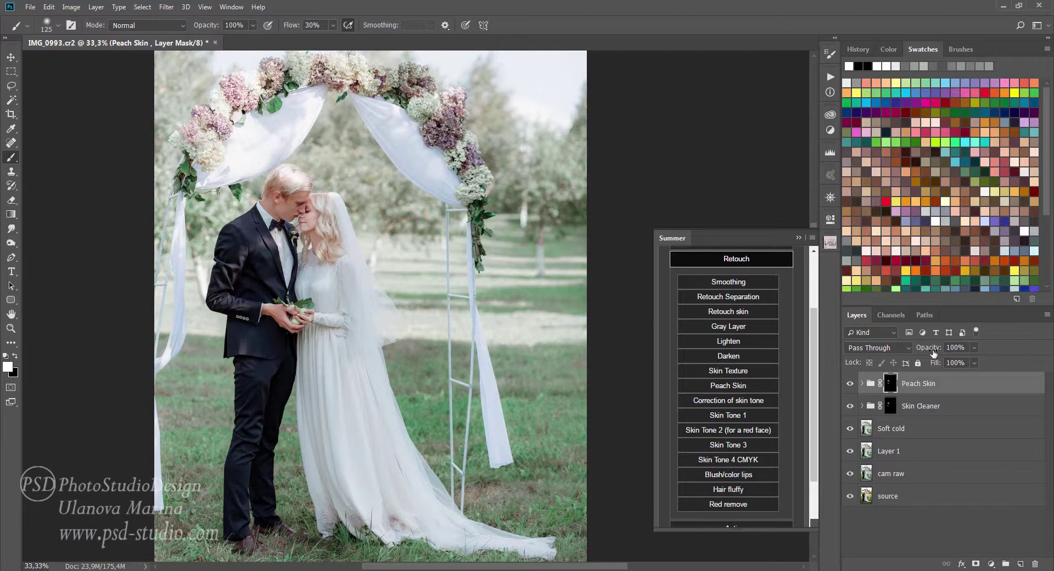
mouse_move(932, 351)
left_mouse_down()
mouse_move(923, 344)
mouse_move(953, 353)
left_mouse_up()
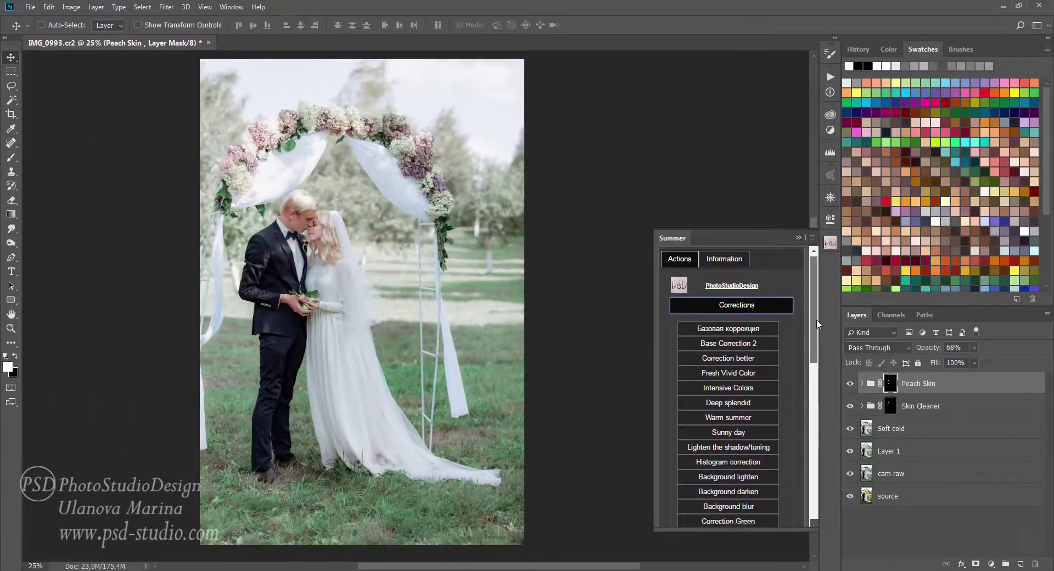
scroll(807, 369, "down", 5)
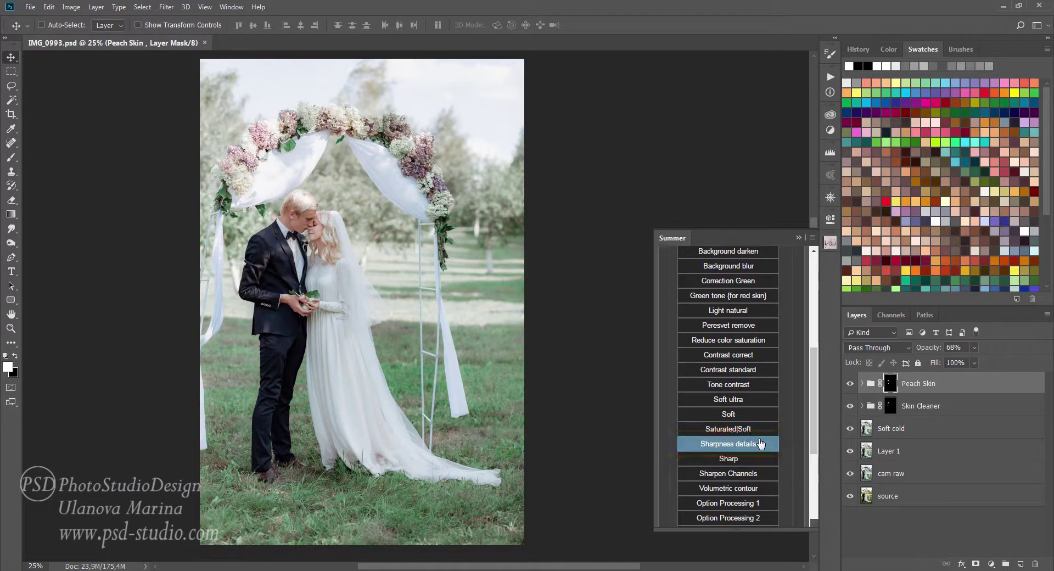
Step: Run Sharpness details, accept the High Pass radius, and compare the sharpening on the bride's hands
left_click(734, 444)
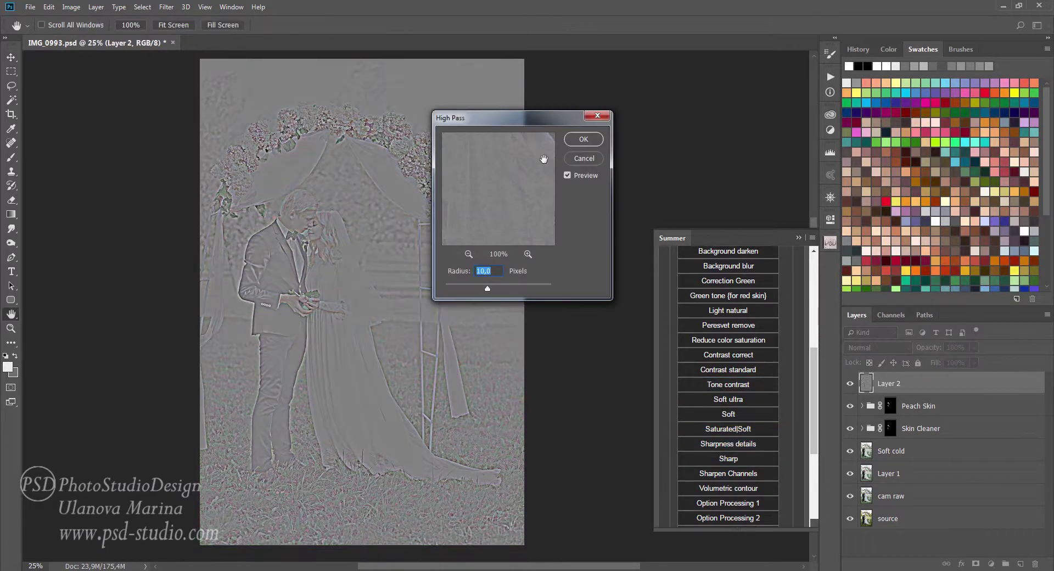
left_click(576, 141)
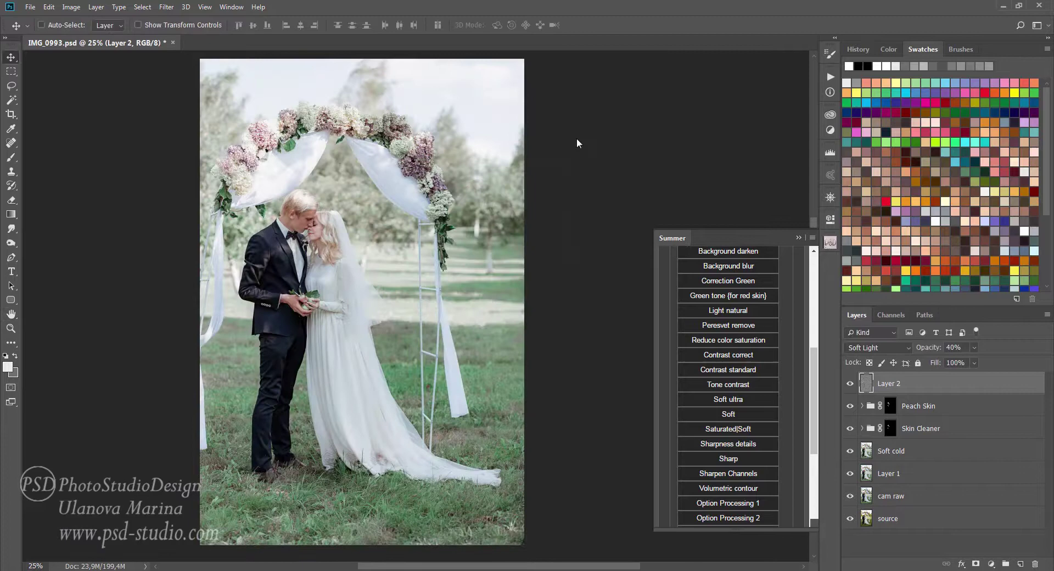
left_click(322, 312, "ctrl")
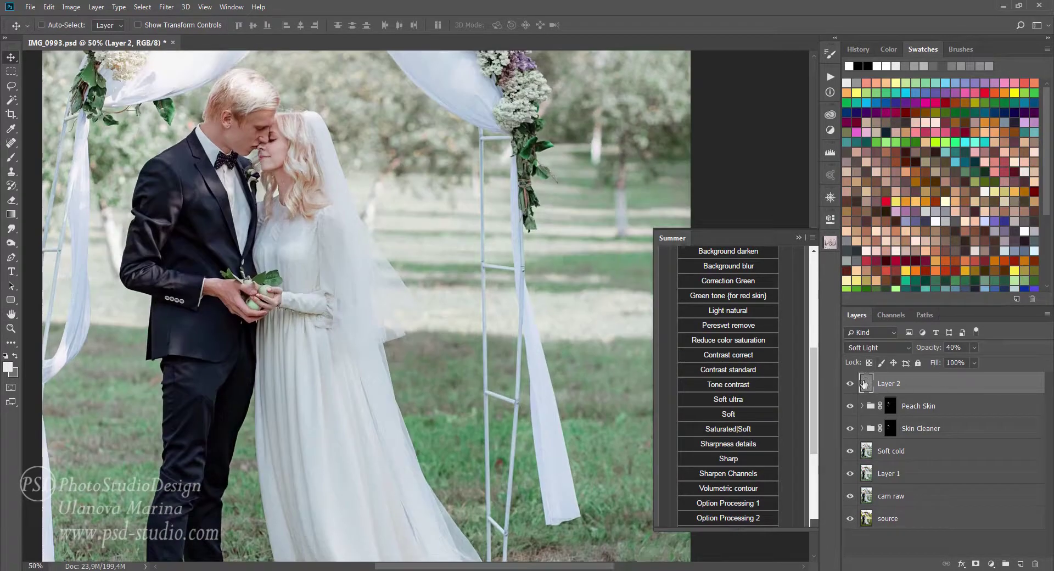
left_click(849, 383)
left_click(850, 383)
key("ctrl+0")
scroll(372, 358, "down", 1)
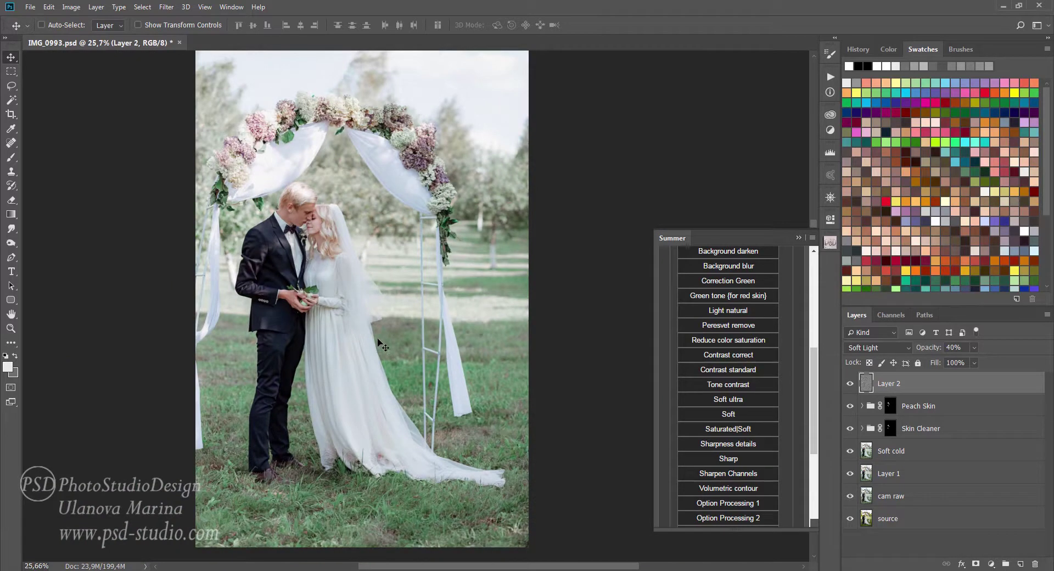
Step: Mask the sharpening to show only on the couple, then merge all visible layers into Layer 3
left_click(976, 564, "alt")
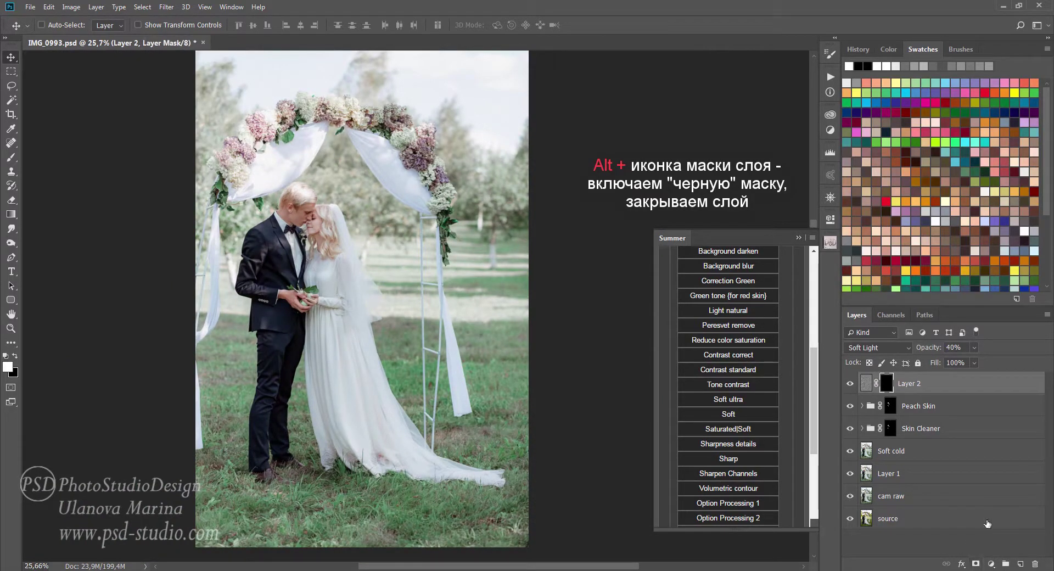
key("b")
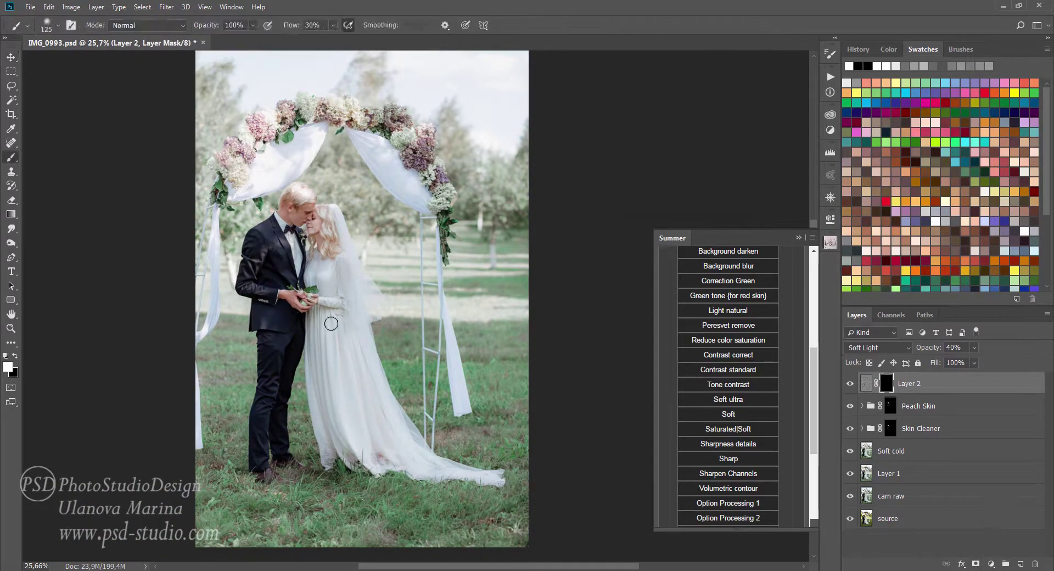
key("bracketright")
key("bracketright")
key("bracketright")
left_click_drag(294, 359, 325, 165)
key("bracketleft")
key("bracketleft")
key("bracketleft")
left_click_drag(814, 387, 797, 399)
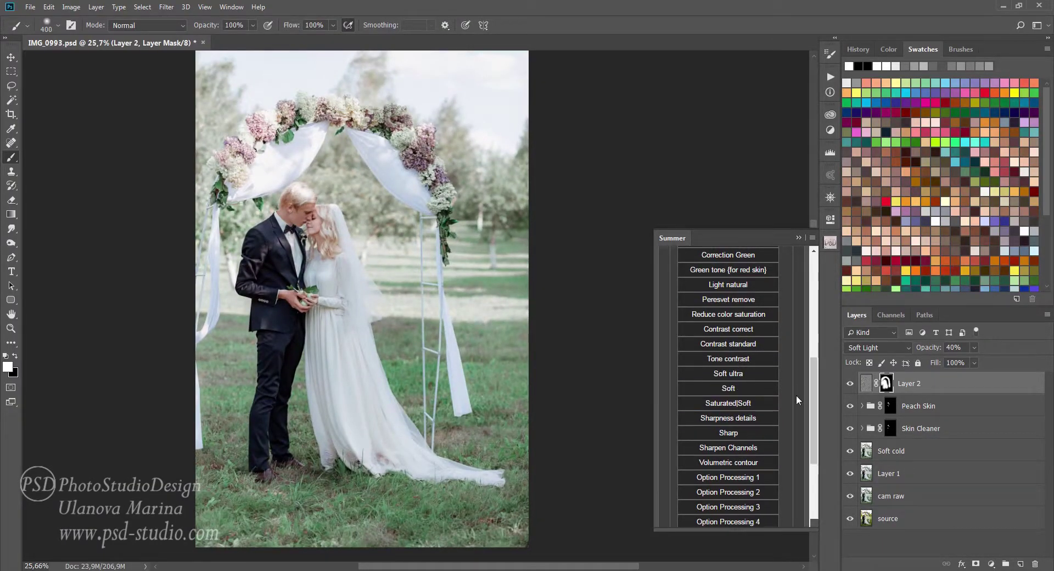
key("ctrl+shift+alt+e")
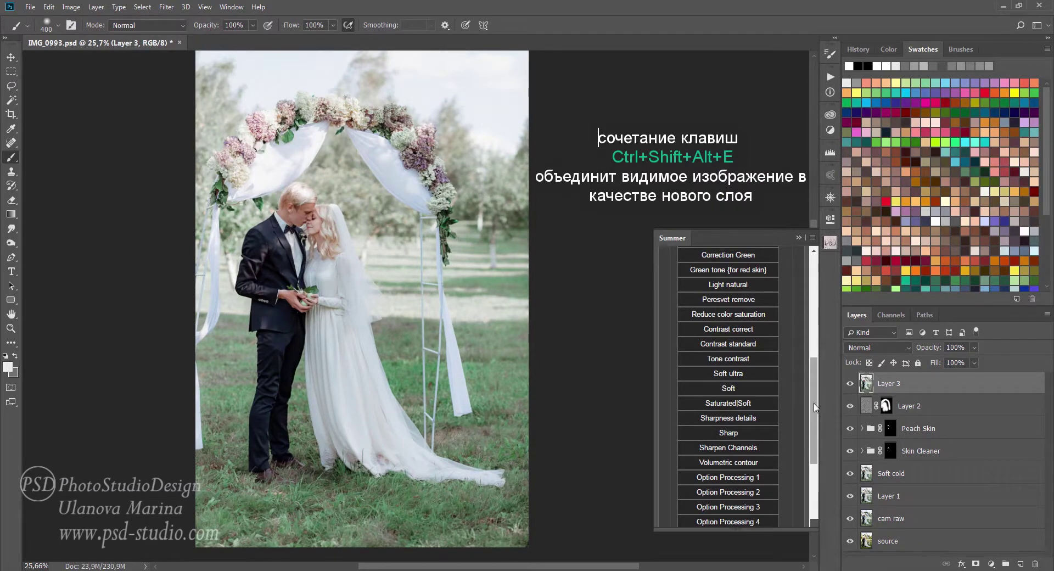
Step: Run Creamy to add the Creamy Skin Brightener group and toggle it on and off to compare
left_click_drag(819, 406, 817, 479)
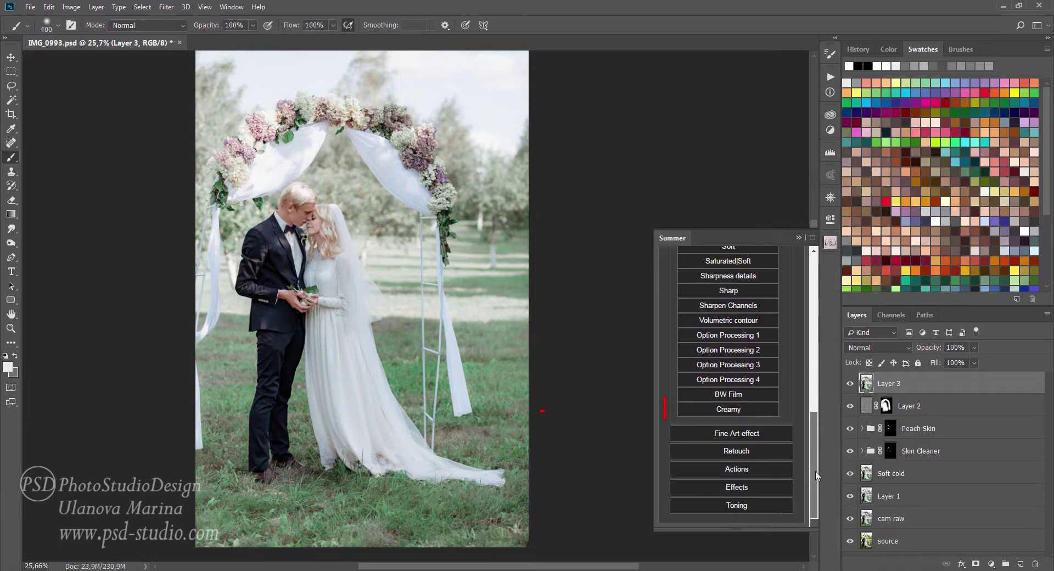
left_click(730, 409)
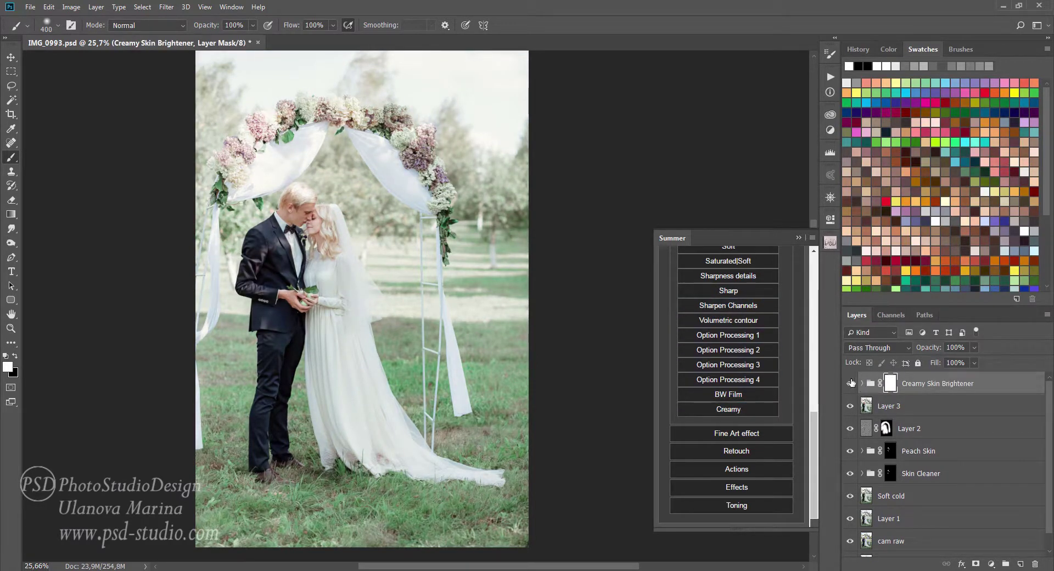
left_click(849, 383)
left_click(849, 384)
key("v")
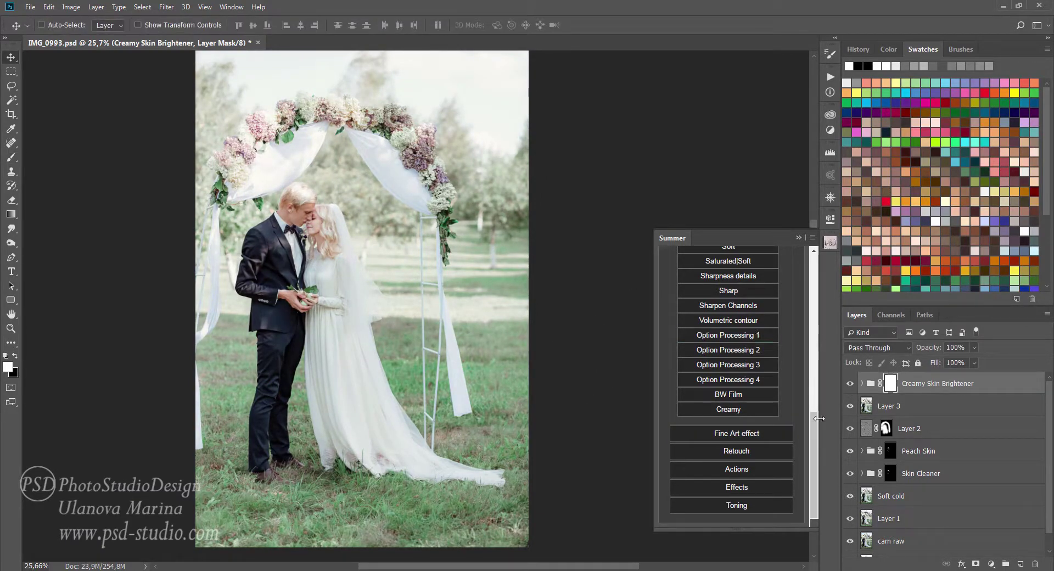
Step: Run Fine Art effect's Vanilla Vignette and paint black on its mask over the couple
left_click(752, 433)
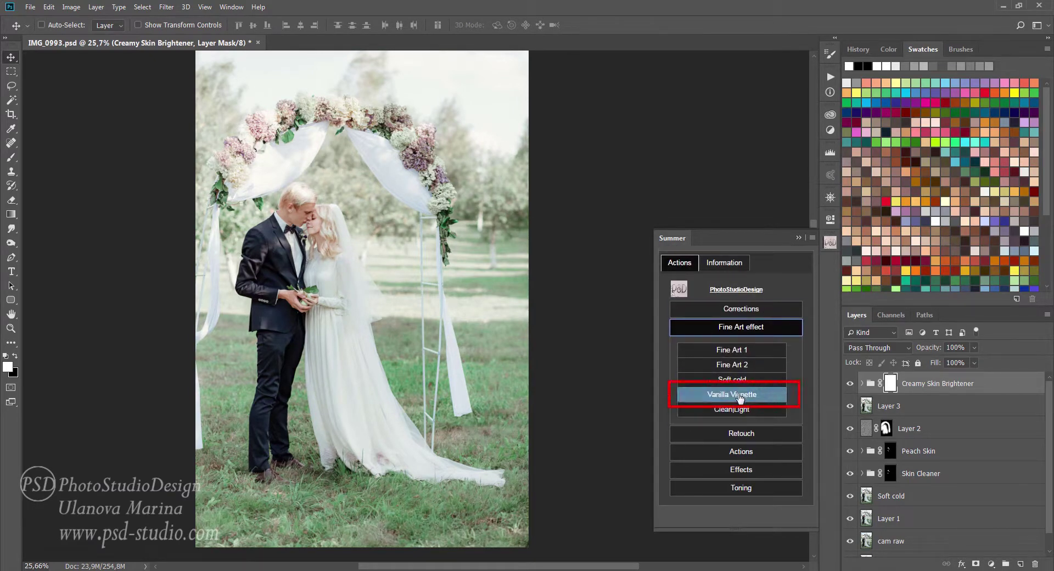
left_click(745, 396)
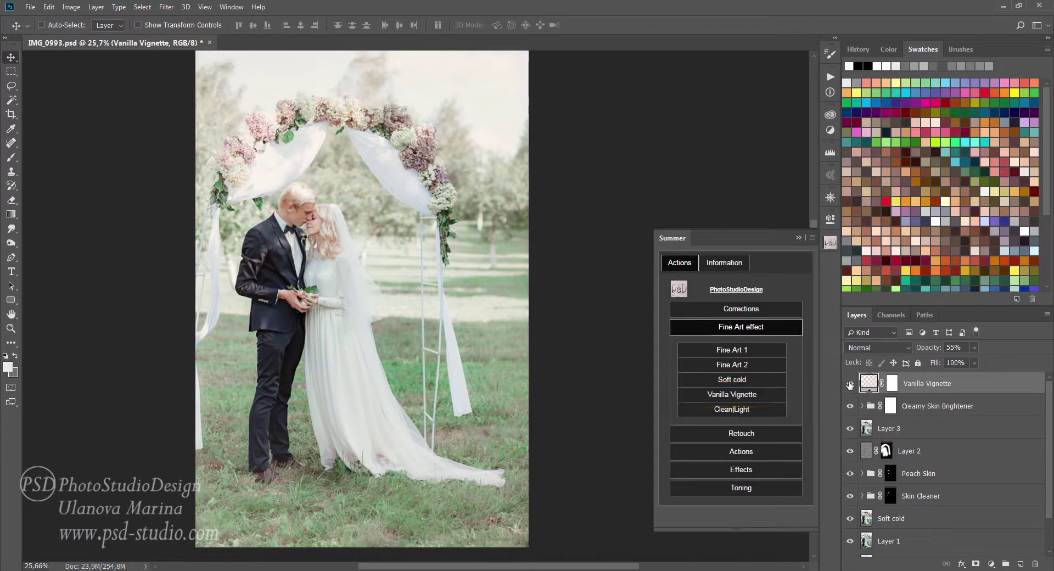
left_click(850, 384)
left_click(849, 384)
left_click(891, 383)
key("x")
key("b")
mouse_move(365, 282)
left_mouse_down()
mouse_move(348, 193)
mouse_move(302, 376)
mouse_move(364, 196)
left_mouse_up()
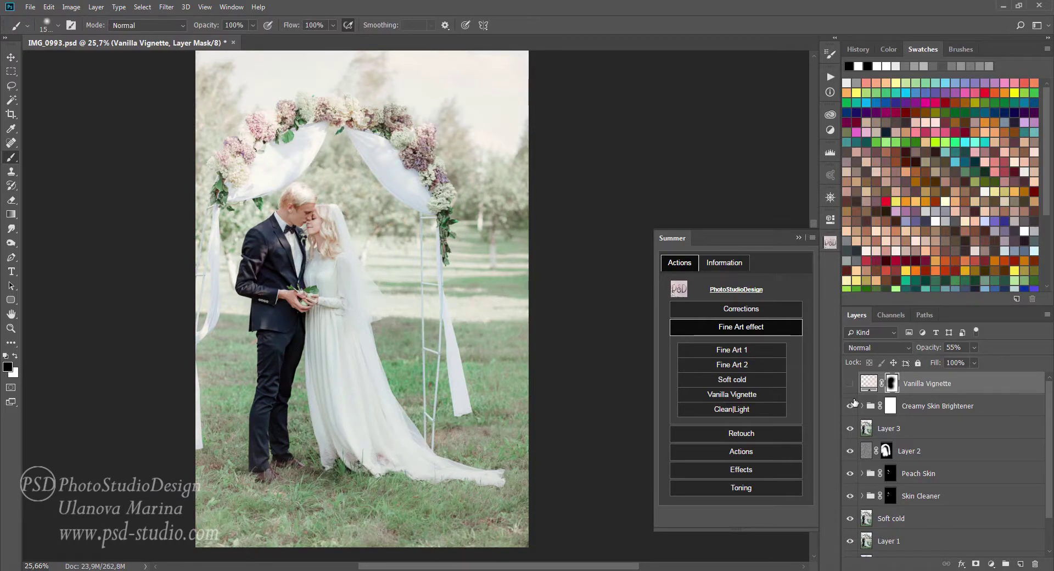
left_click(850, 383)
Step: Lower the Creamy Skin Brightener group's opacity and reselect the Vanilla Vignette layer
left_click(927, 406)
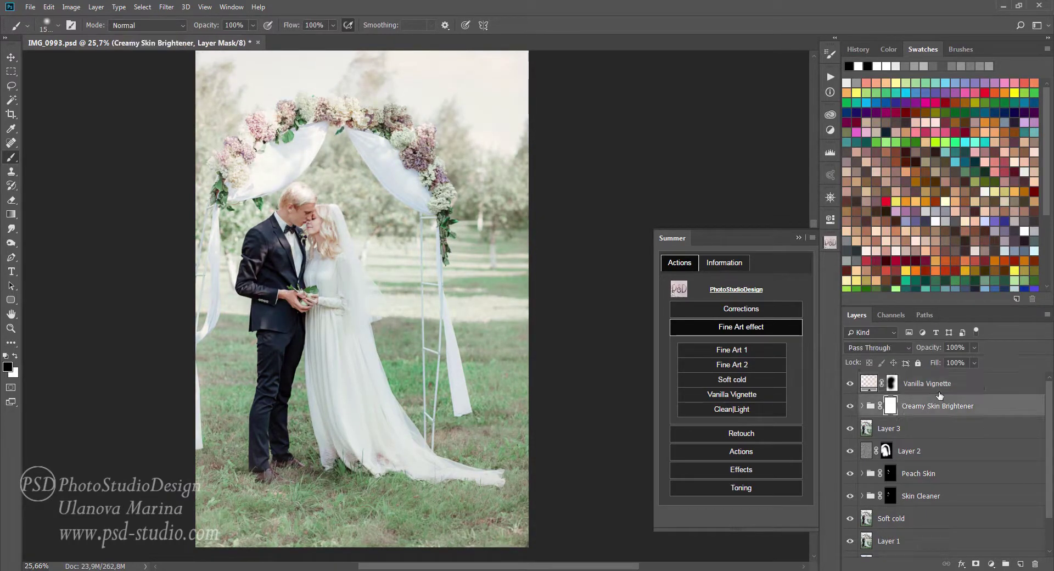
left_click_drag(933, 349, 939, 351)
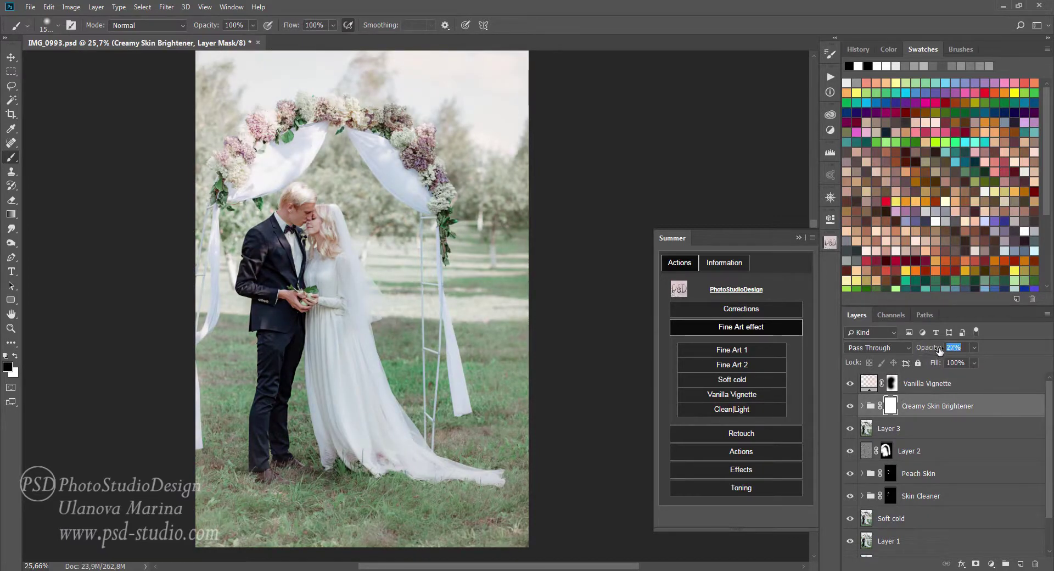
key("alt+bracketright")
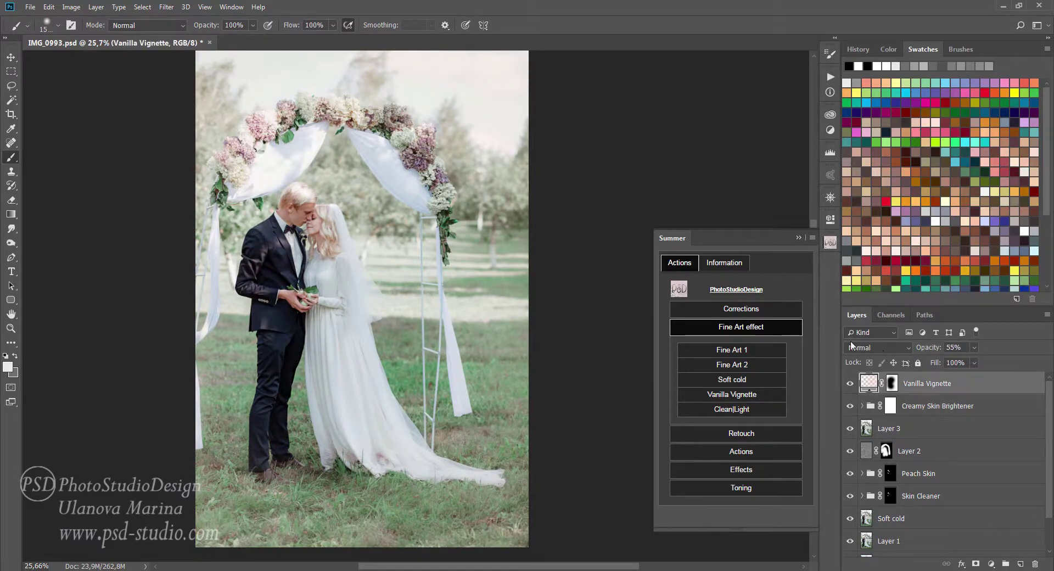
left_click(764, 310)
scroll(773, 323, "down", 3)
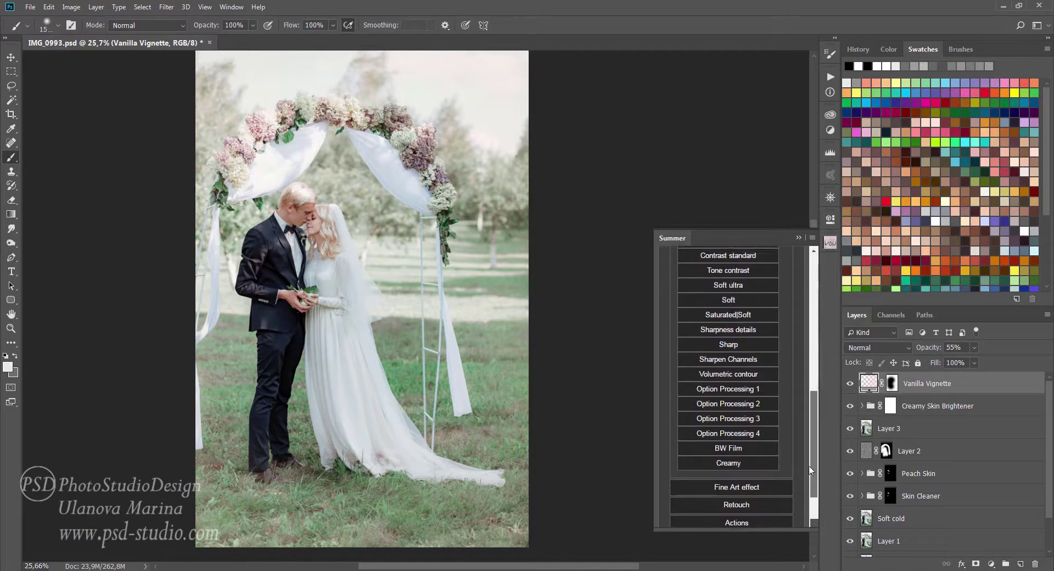
scroll(769, 301, "up", 2)
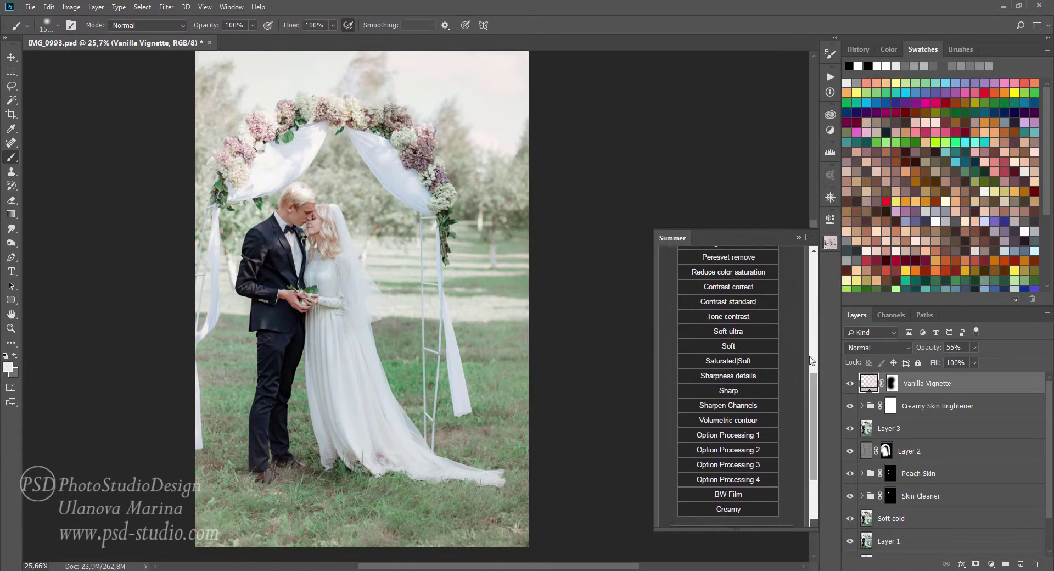
Step: Add the 50% Contrast correct group, masking it off the groom's suit and the arch leaves
left_click(744, 287)
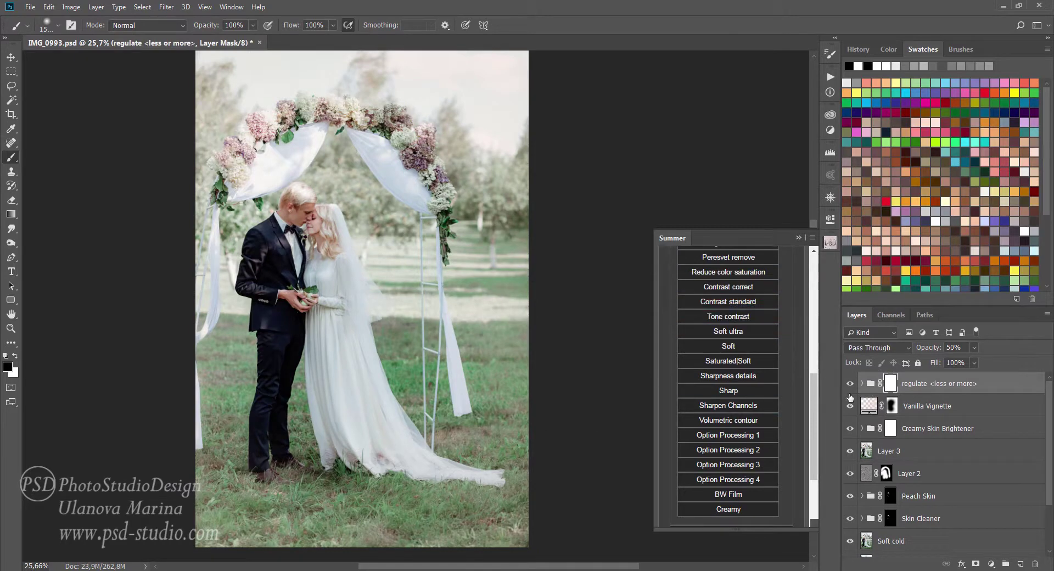
key("bracketleft")
key("bracketleft")
key("bracketleft")
key("bracketleft")
key("bracketleft")
key("bracketleft")
key("bracketleft")
key("bracketleft")
key("bracketleft")
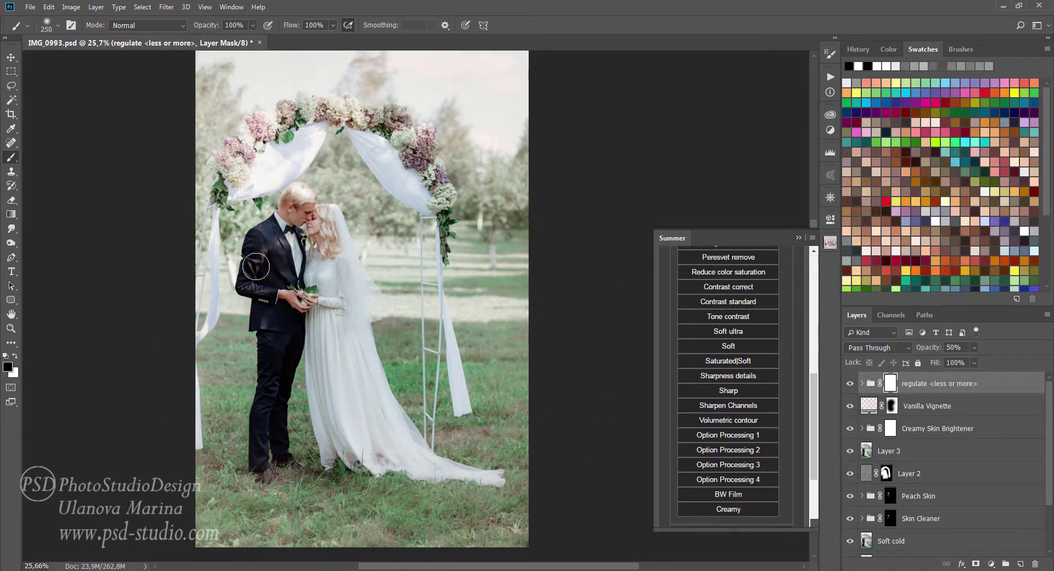
left_click_drag(274, 330, 261, 244)
key("bracketleft")
key("bracketleft")
key("bracketleft")
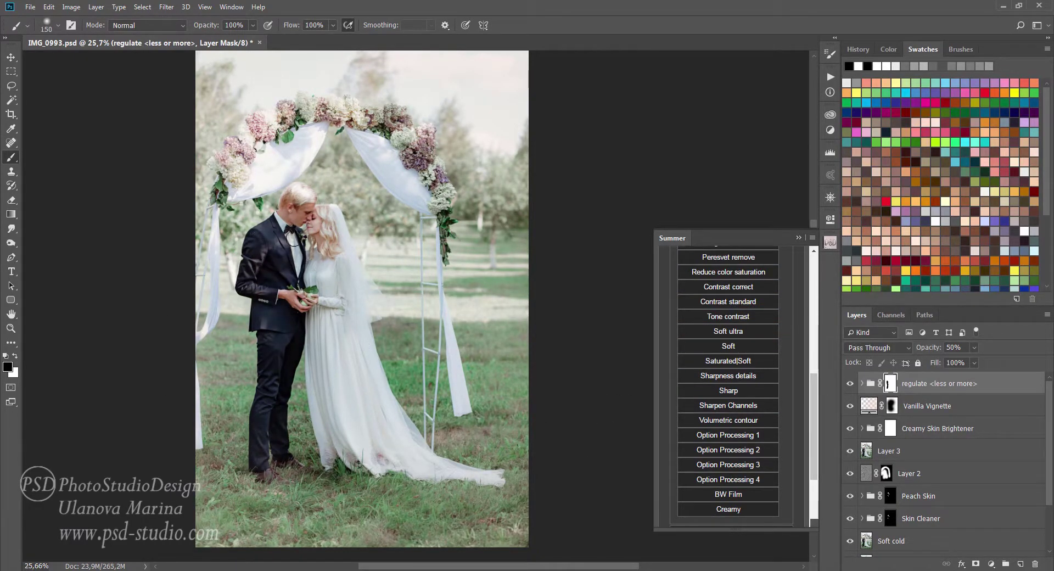
left_click_drag(448, 217, 448, 242)
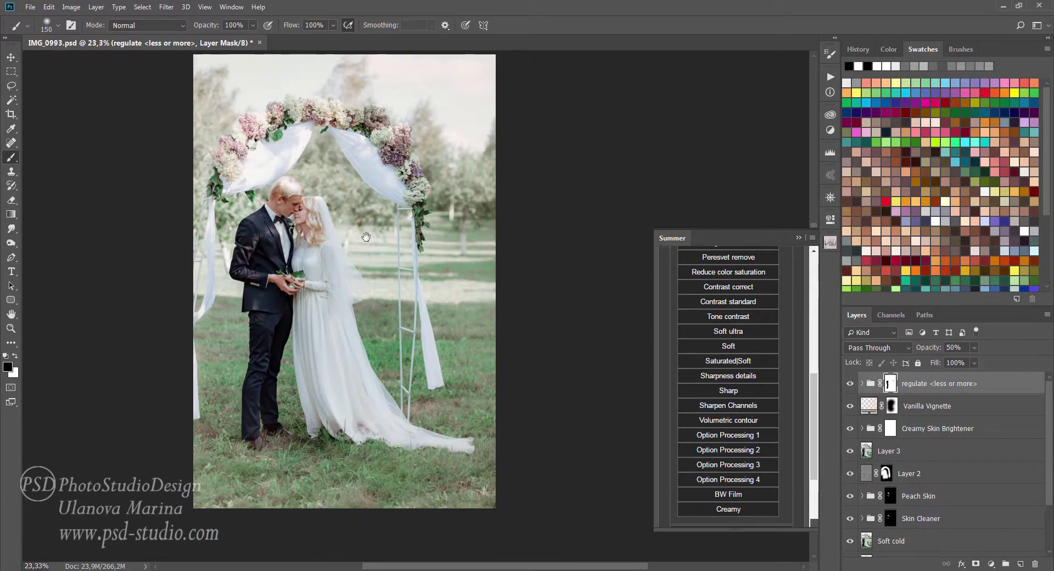
key("v")
scroll(813, 391, "down", 3)
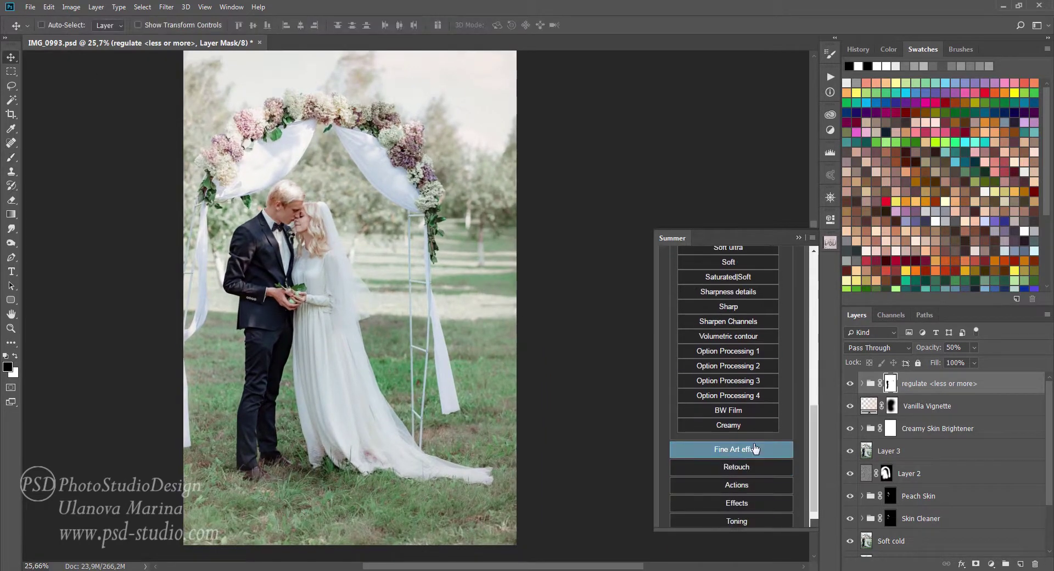
left_click(735, 471)
scroll(806, 444, "down", 3)
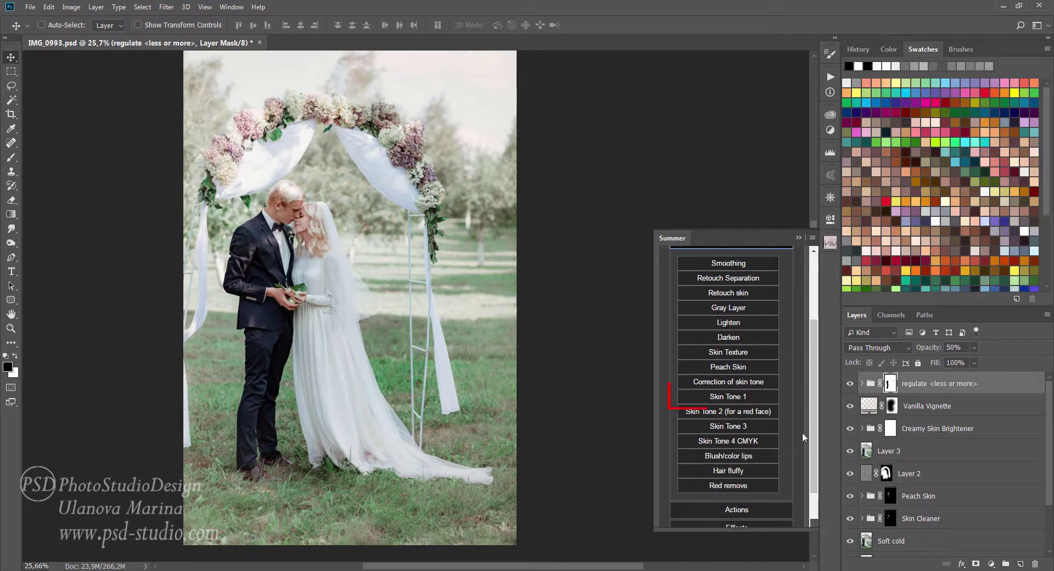
Step: Run Skin Tone 1 and paint the 33% Screen Skin Tone 2 mask over the groom's face
left_click(730, 396)
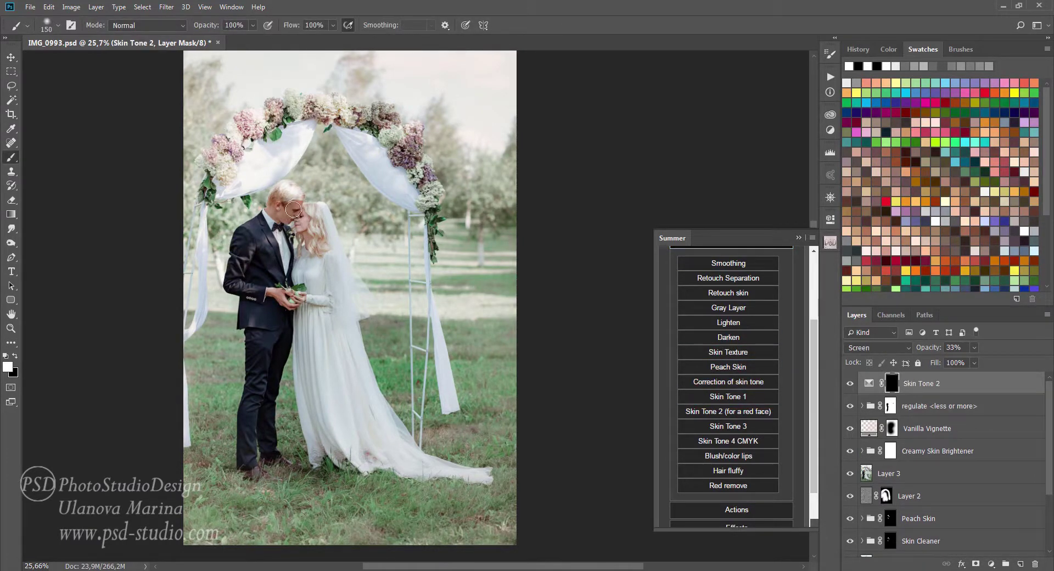
left_click_drag(293, 209, 282, 217)
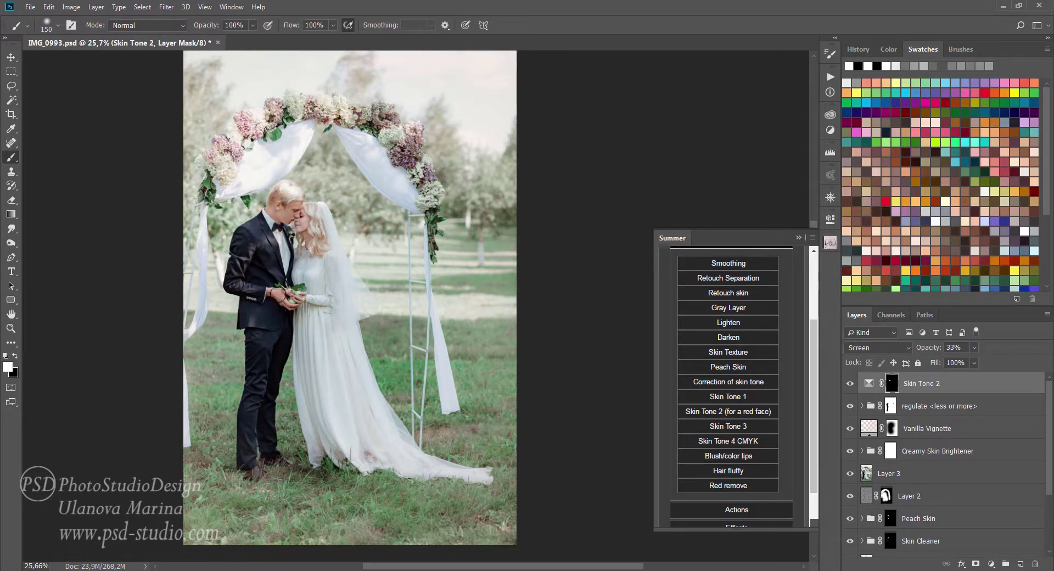
key("v")
scroll(606, 337, "down", 1)
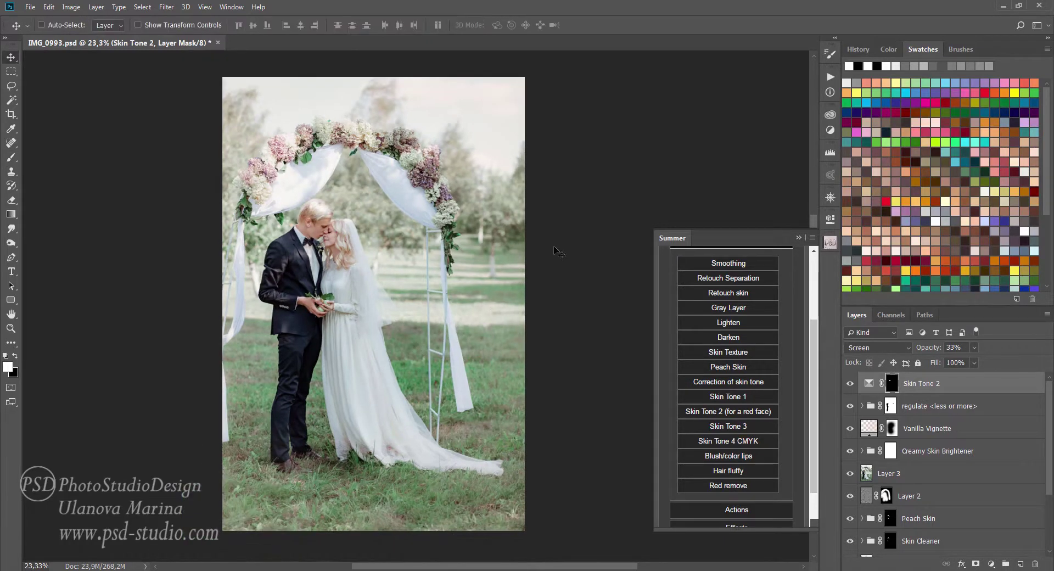
scroll(736, 477, "down", 1)
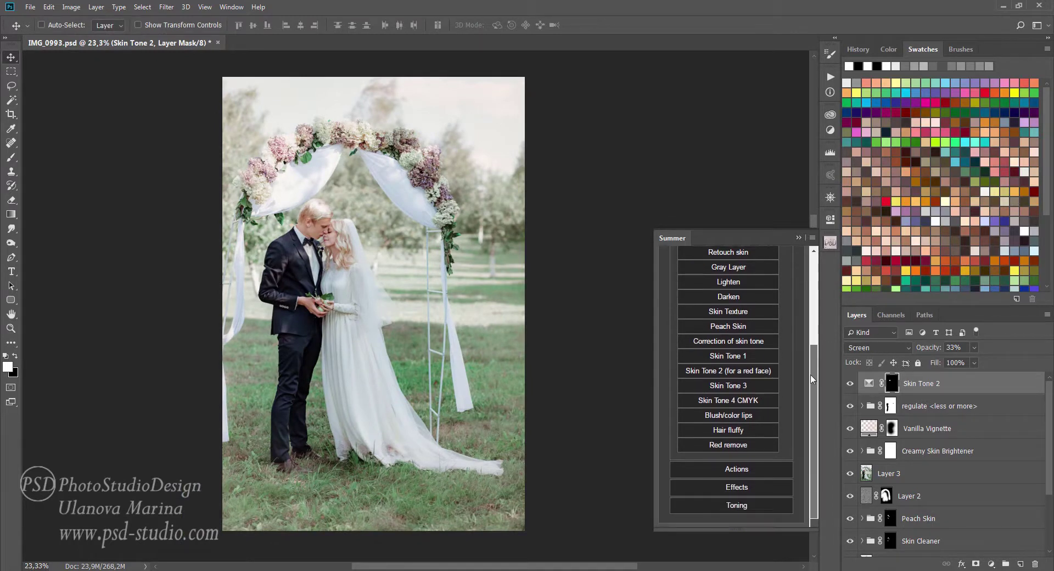
Step: Run Vignetted Blur 2, stretch the oval around the couple past their feet, and commit it
left_click(736, 488)
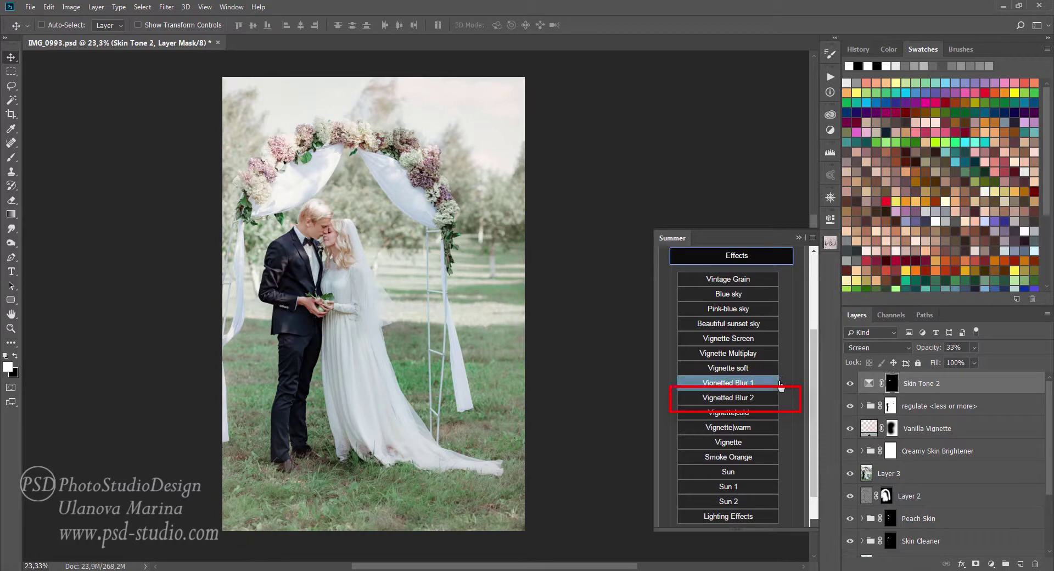
left_click(750, 399)
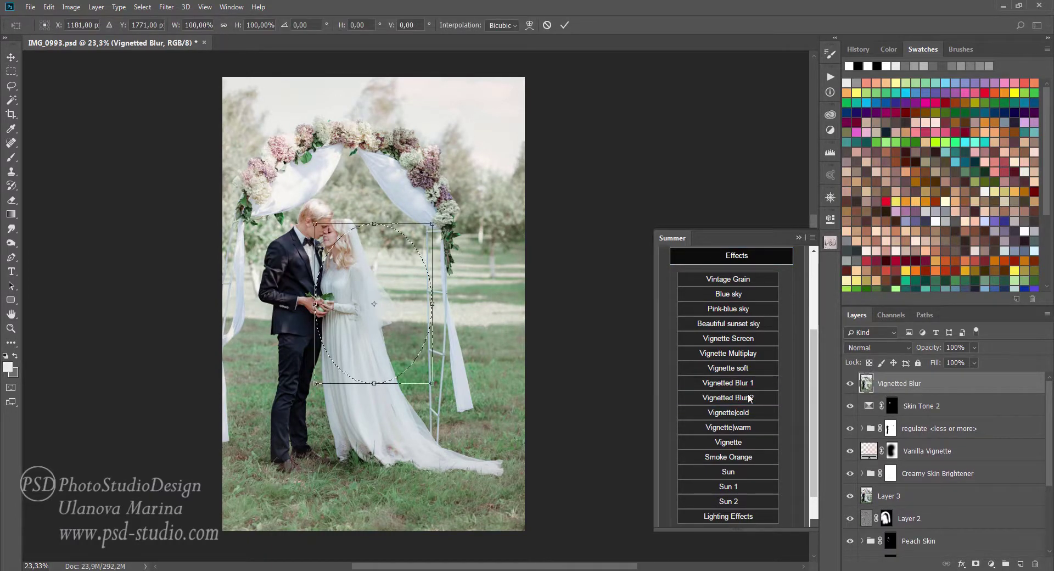
left_click_drag(315, 223, 257, 155)
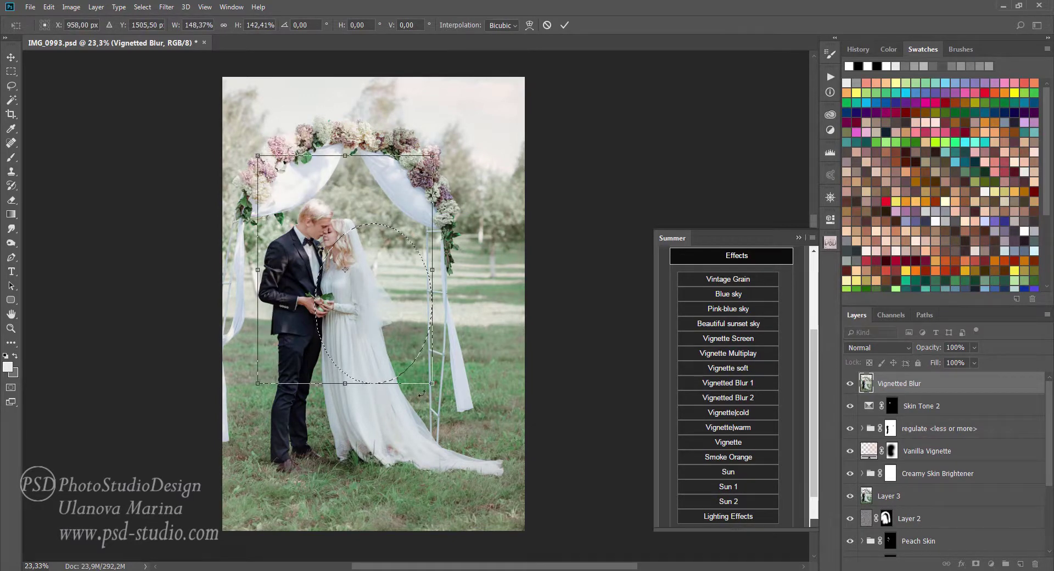
left_click_drag(433, 383, 436, 440)
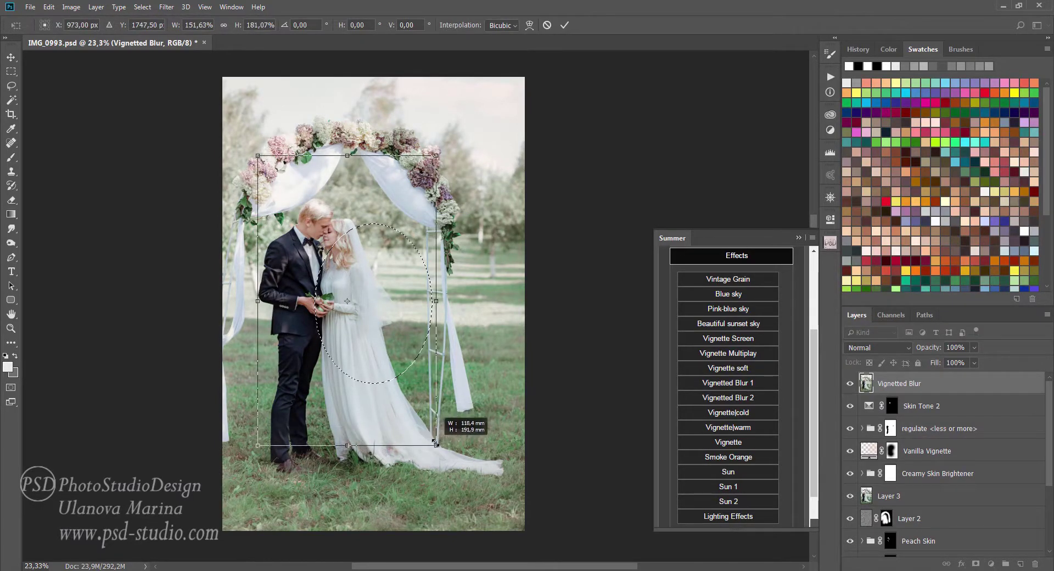
left_click_drag(347, 155, 354, 154)
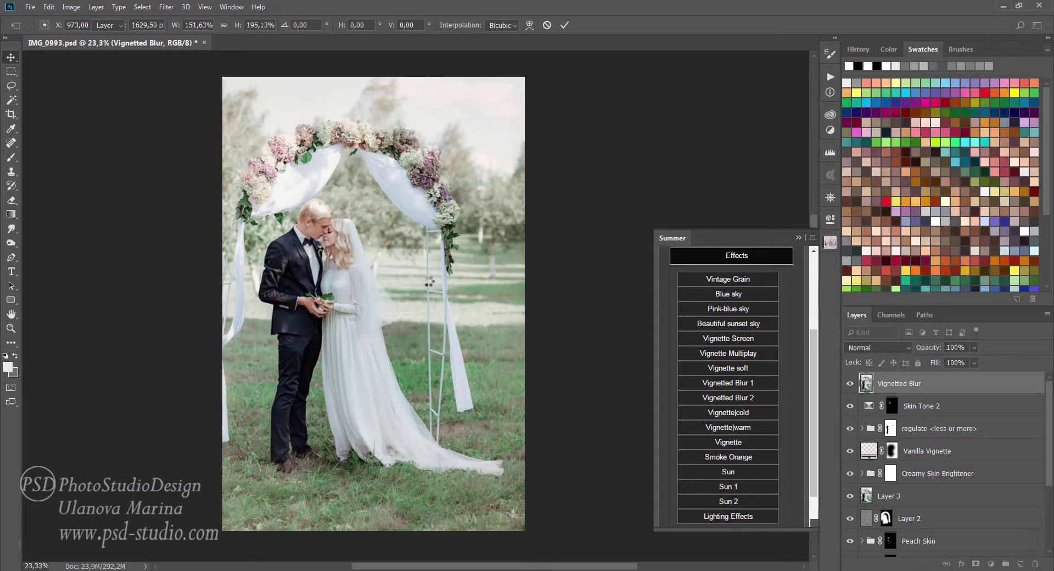
key("Return")
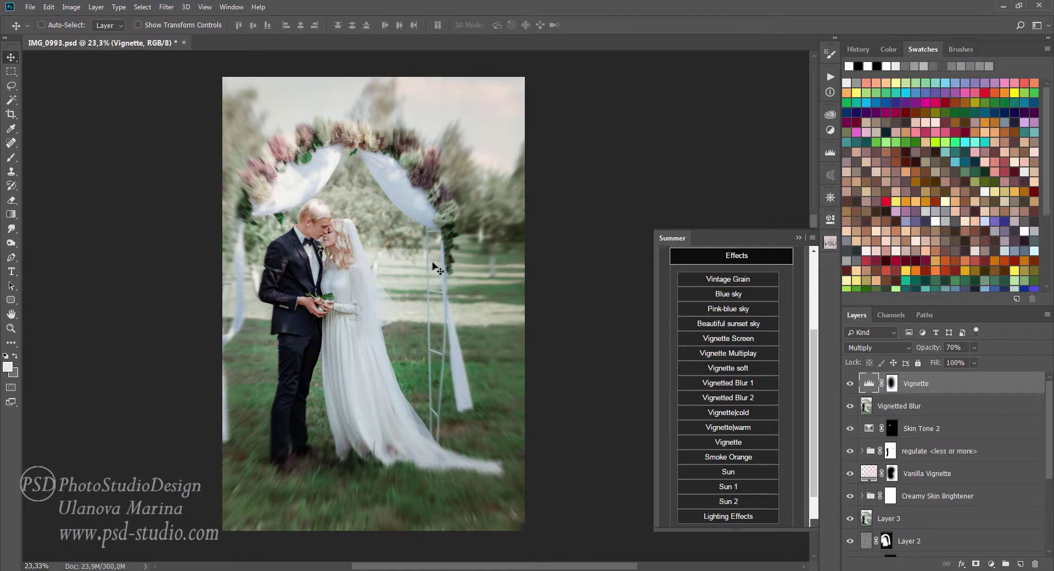
Step: Drop the Vignetted Blur layer to 29% opacity and the Multiply Vignette layer to 55%
left_click(924, 406)
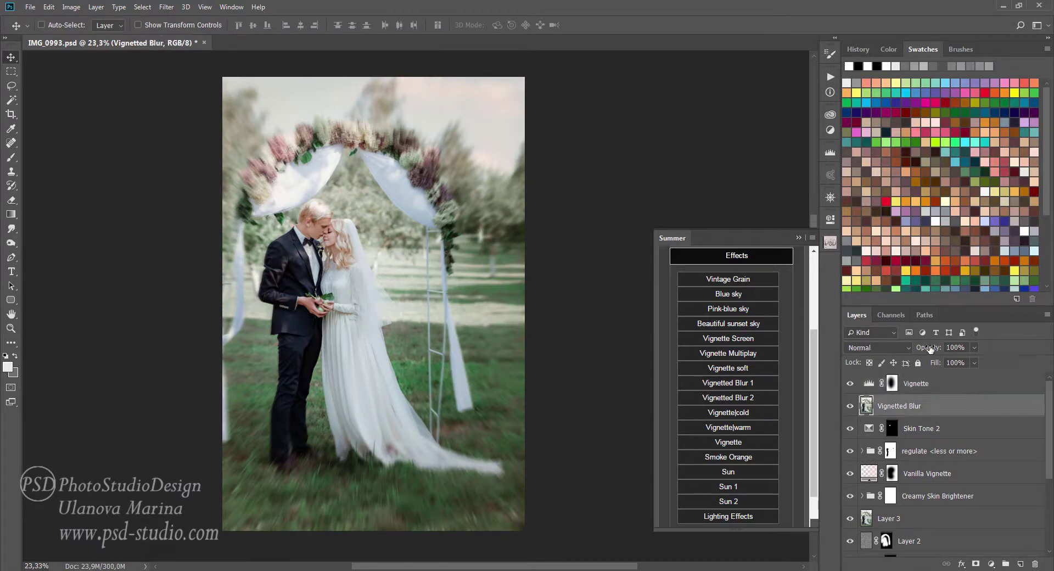
mouse_move(929, 349)
left_mouse_down()
mouse_move(947, 349)
mouse_move(936, 351)
left_mouse_up()
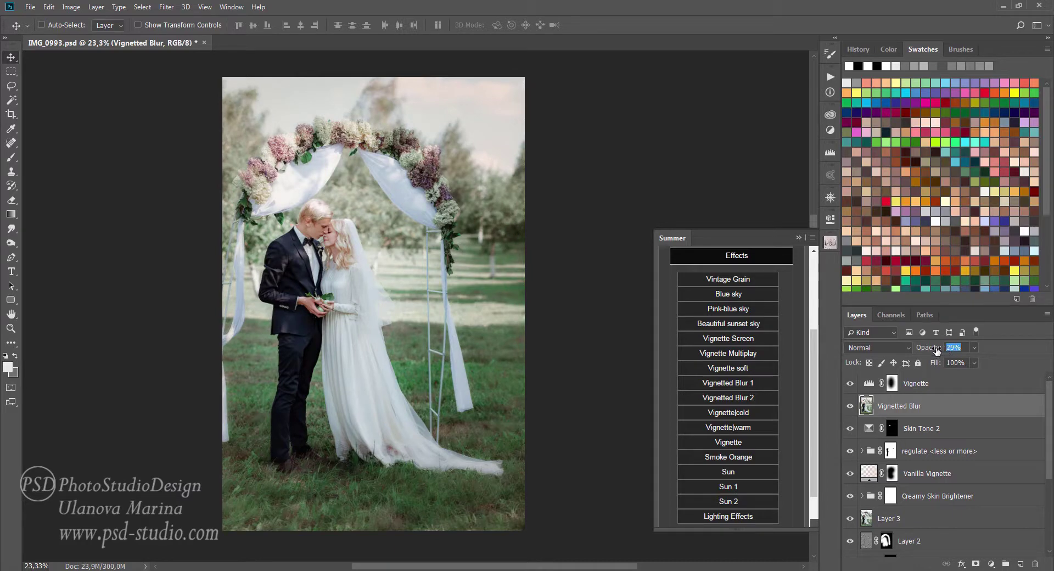
key("Return")
left_click(921, 387)
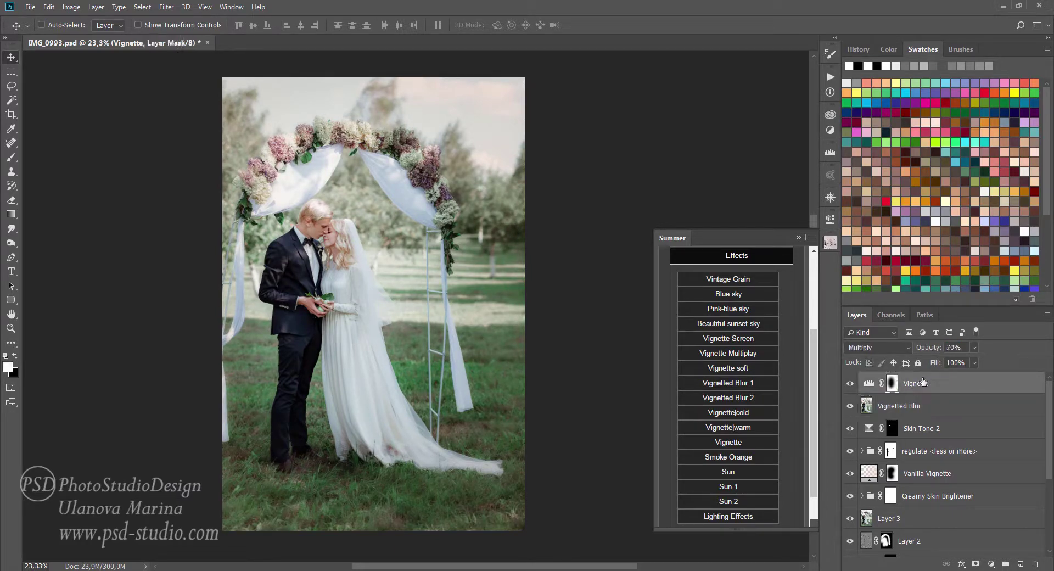
left_click(850, 383)
left_click(850, 384)
left_click_drag(934, 348, 927, 348)
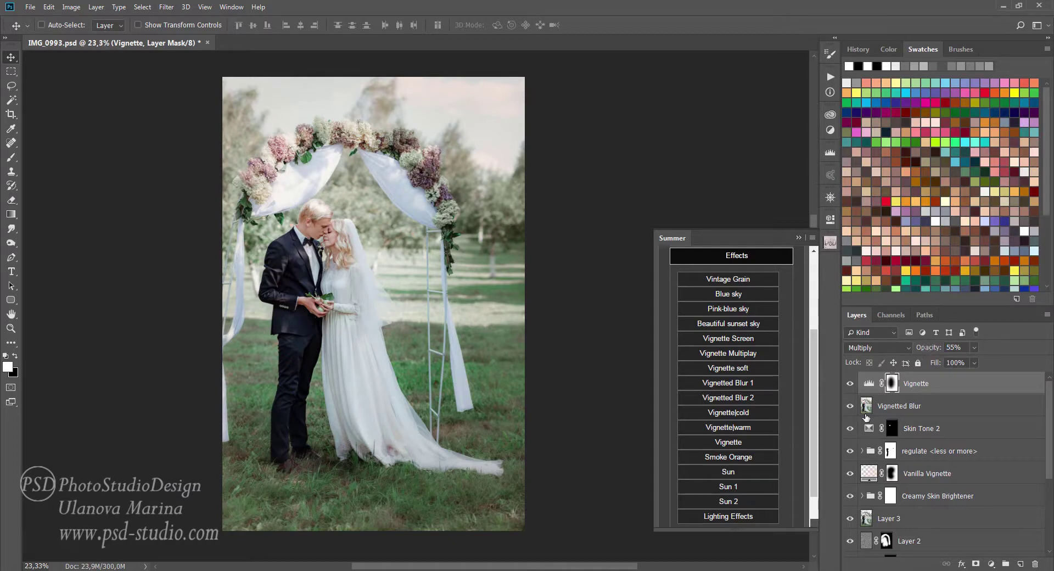
Step: Group Vignette and Vignetted Blur into Group 1 at 56%, with the blur layer at 52%
left_click(931, 407, "shift")
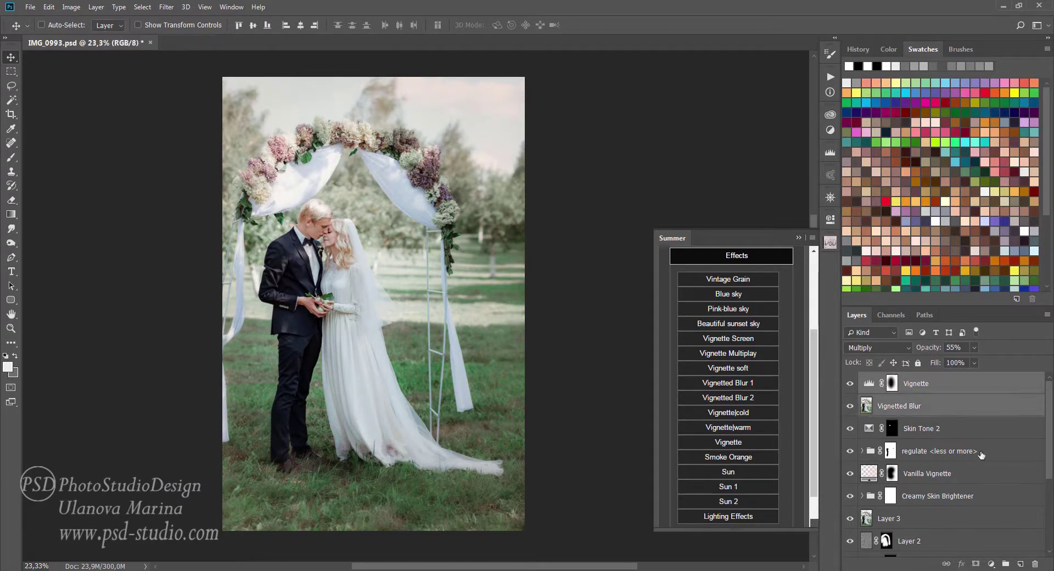
left_click(1006, 563)
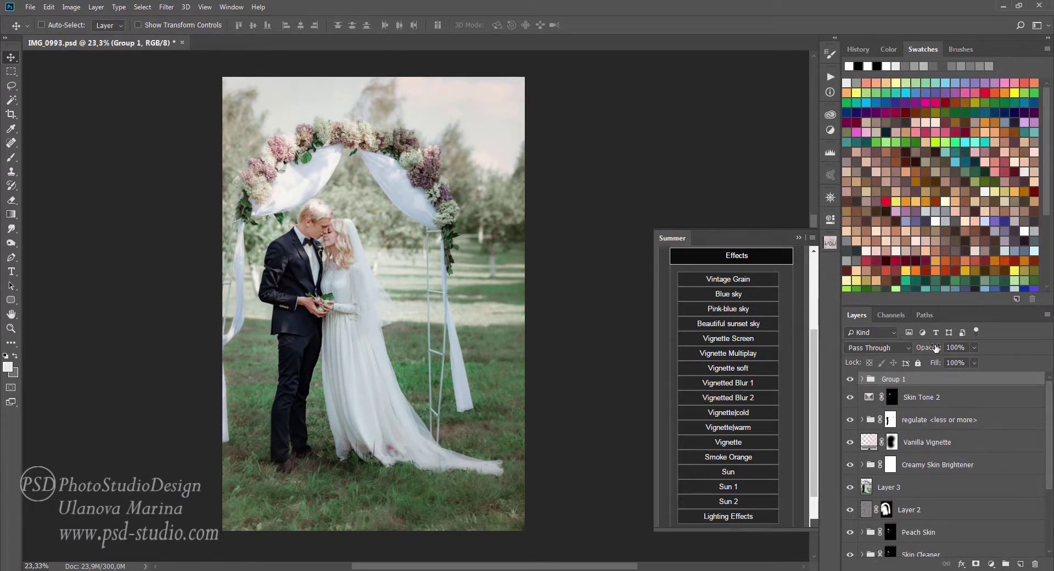
left_click_drag(935, 347, 945, 351)
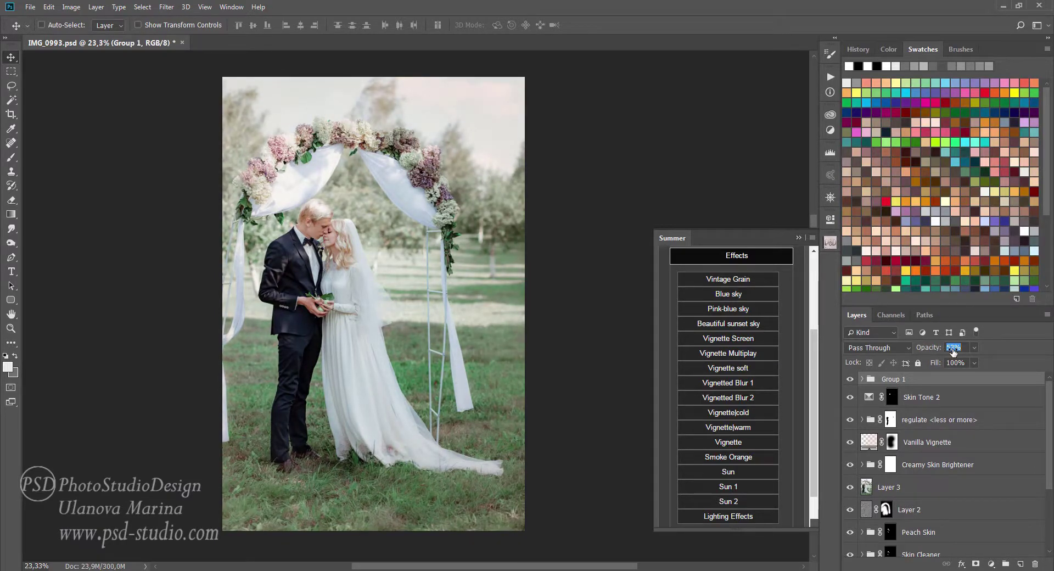
left_click(887, 379)
left_click(861, 378)
left_click(905, 419)
left_click(946, 351)
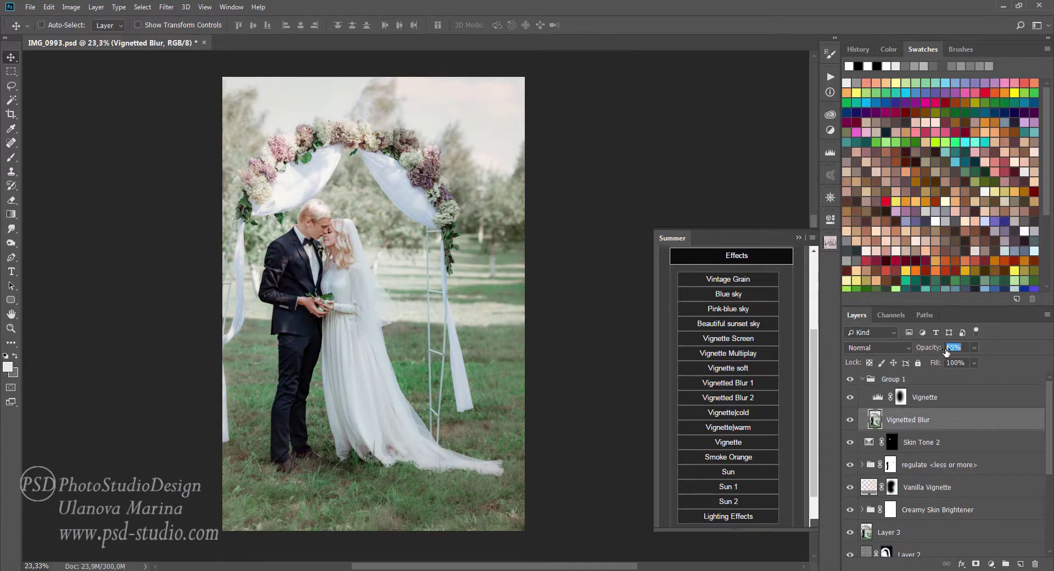
left_click_drag(946, 351, 938, 351)
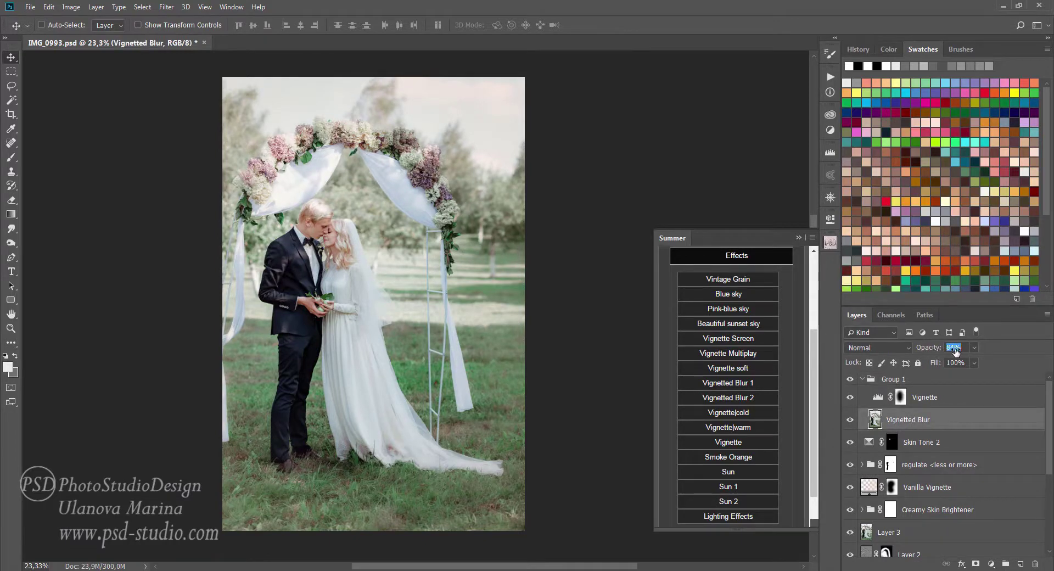
Step: Toggle Group 1 to compare the effect, then add a layer mask to it
left_click(862, 379)
left_click(850, 379)
left_click(849, 378)
left_click(849, 379)
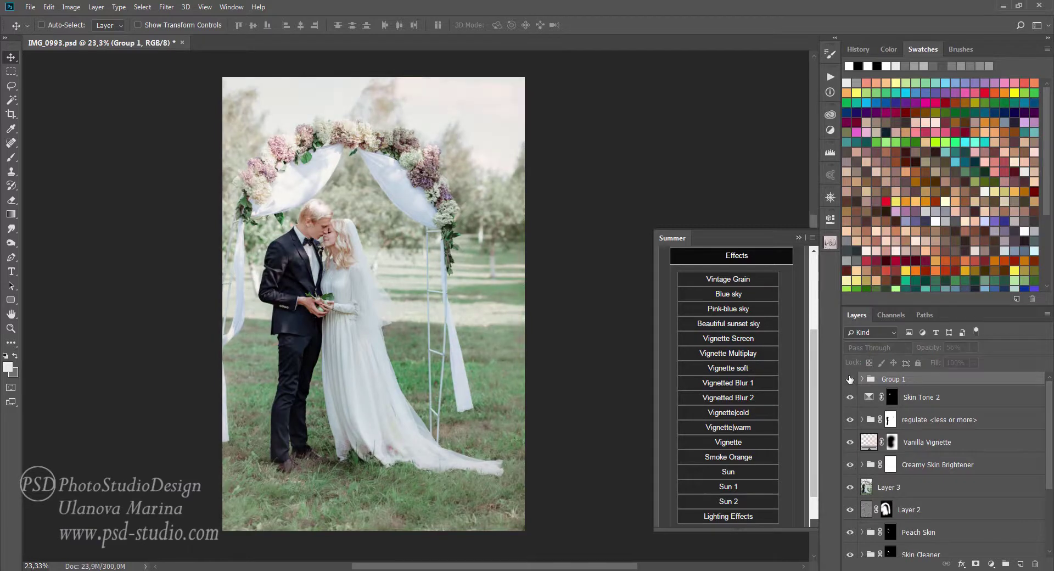
left_click(849, 378)
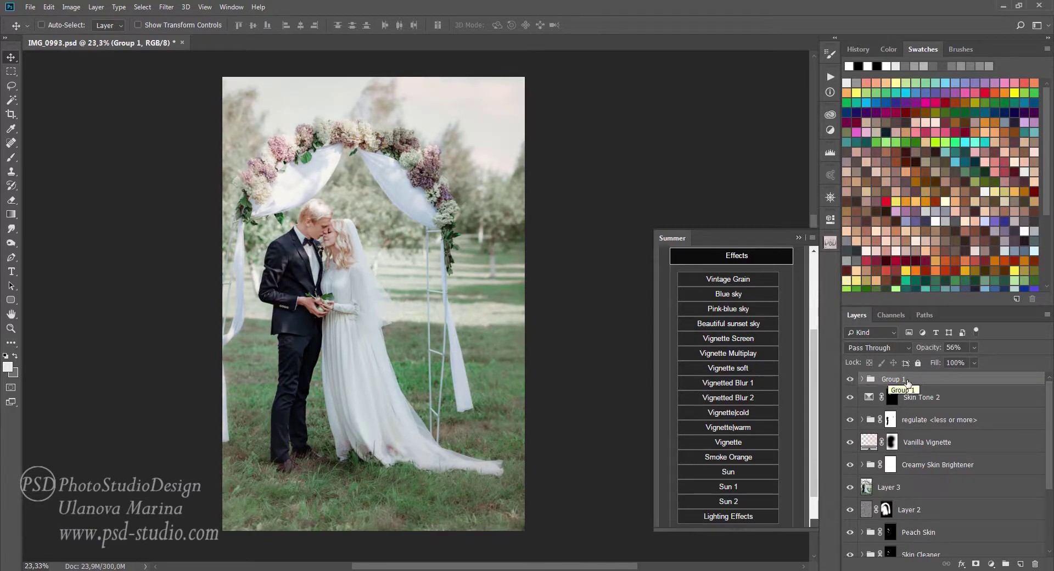
left_click(976, 564)
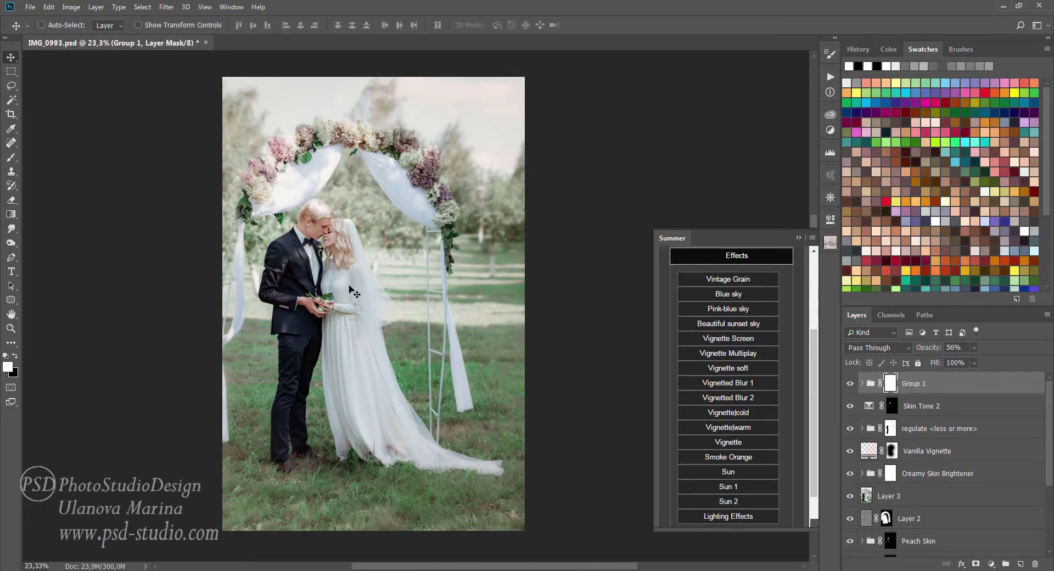
Step: Paint black with a large brush on Group 1's mask over the couple
key("b")
key("x")
key("bracketright")
key("bracketright")
key("bracketright")
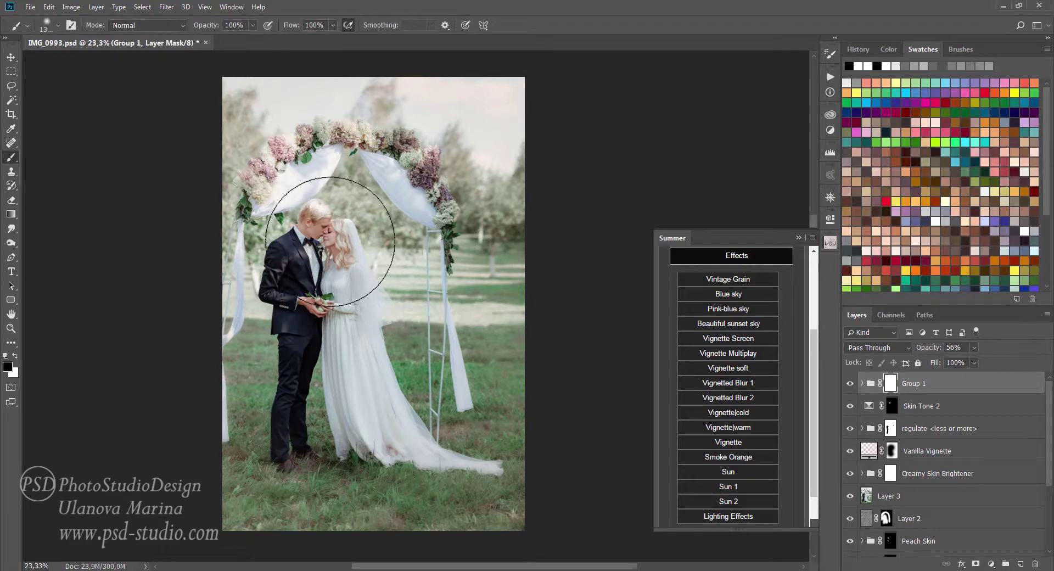
left_click_drag(329, 200, 351, 398)
scroll(343, 384, "down", 1, "alt")
scroll(343, 385, "up", 1)
key("v")
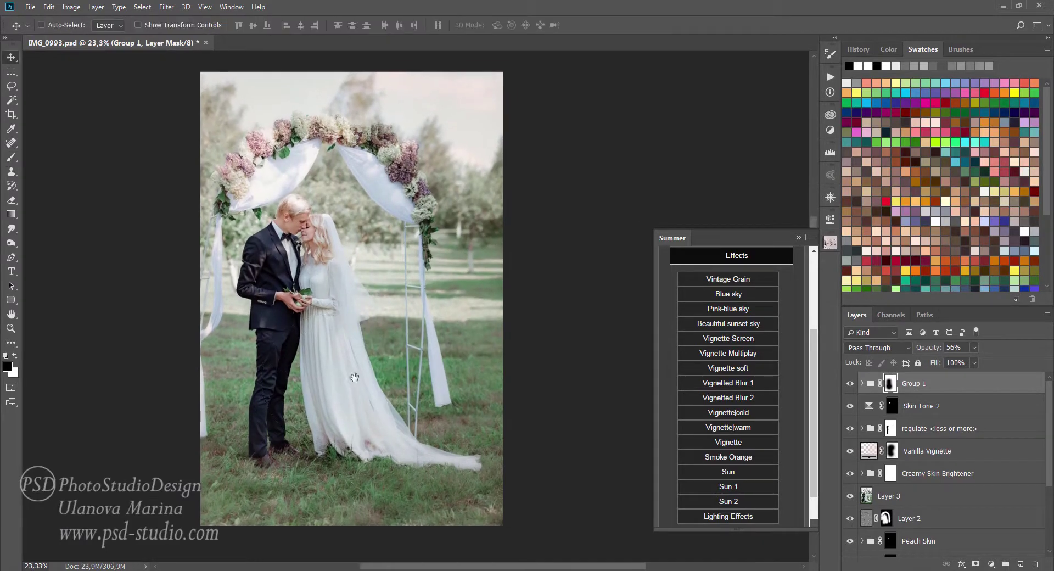
Step: Compare against the original source photo, then hide Group 1 to judge the vignette
left_click_drag(1047, 409, 1047, 475)
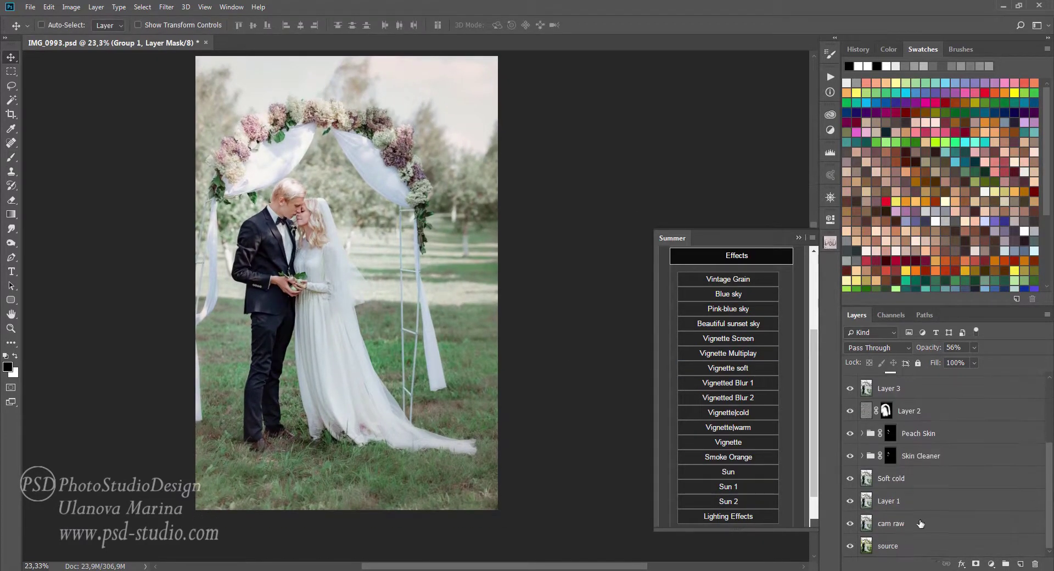
left_click(850, 546, "alt")
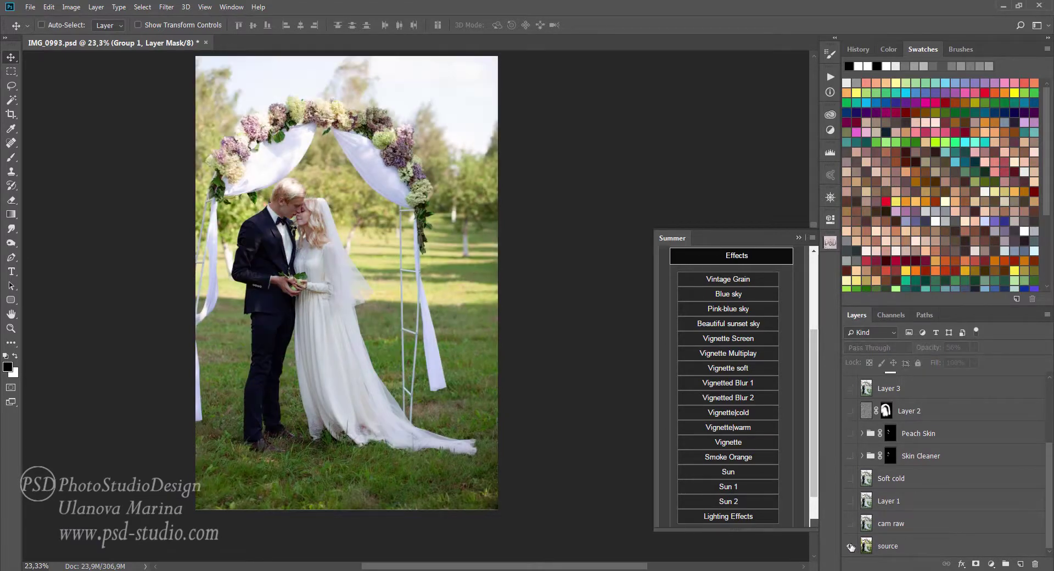
left_click(850, 545, "alt")
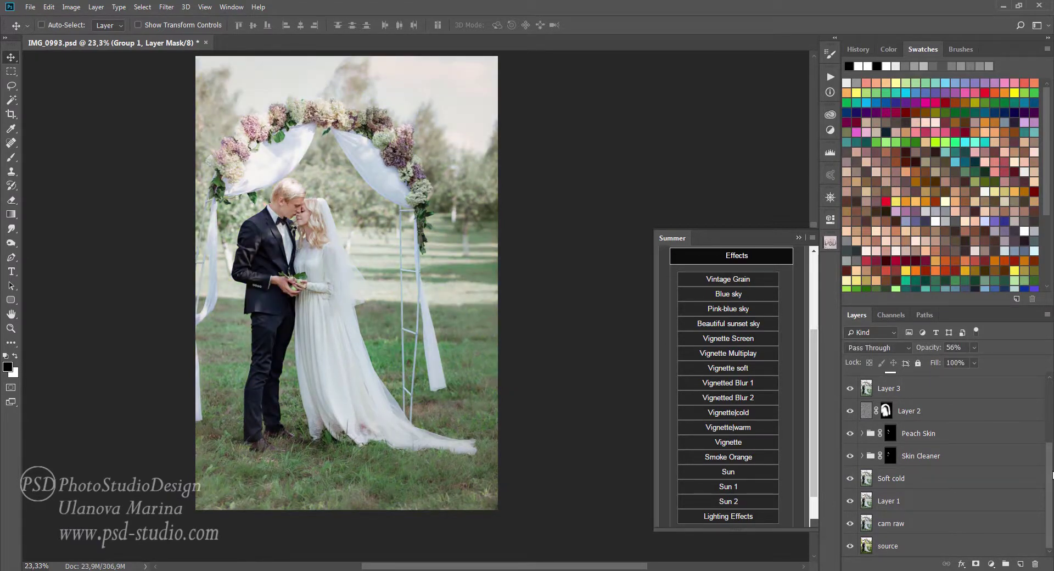
left_click_drag(1048, 475, 1048, 409)
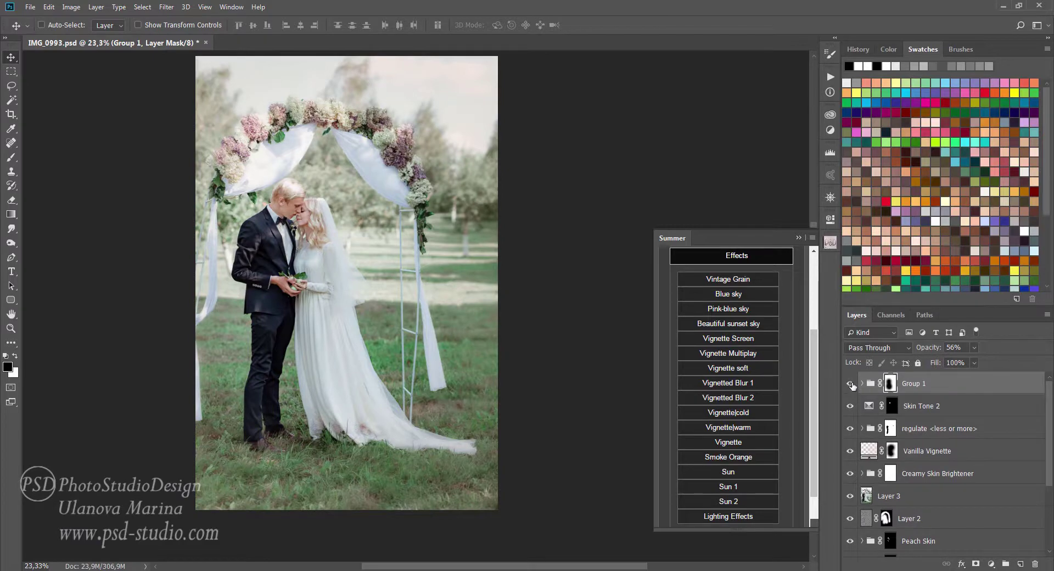
left_click(852, 383)
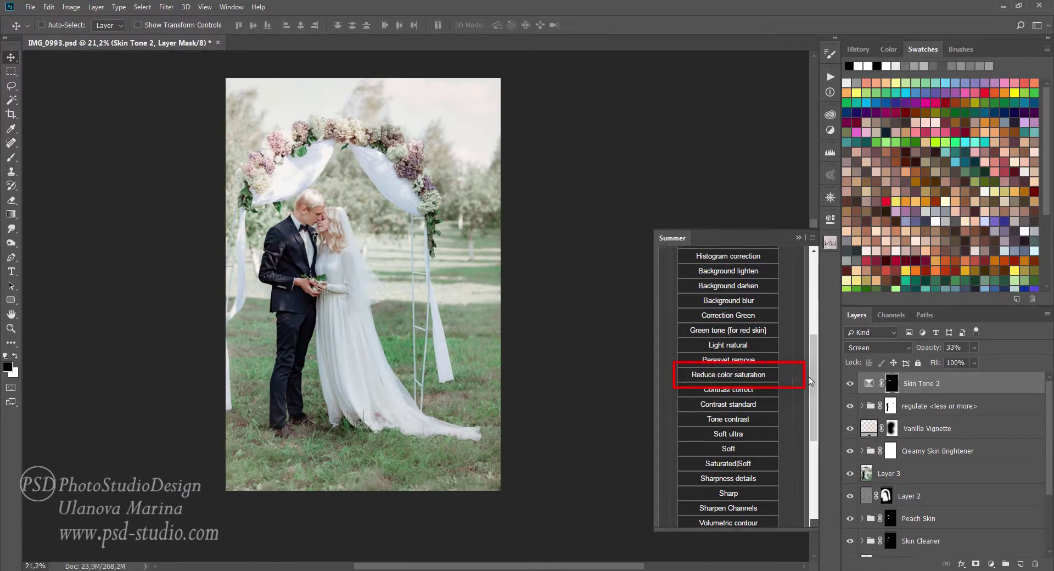
Step: Apply the Reduce color saturation action and set a 300 px brush at 50% flow
left_click(740, 374)
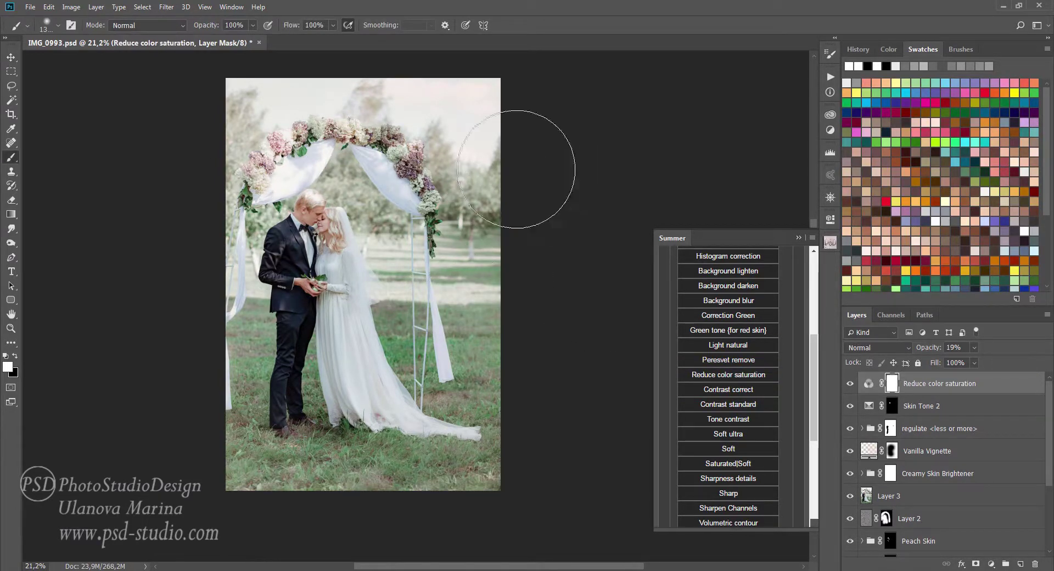
key("shift+5")
key("bracketleft")
key("bracketleft")
key("bracketleft")
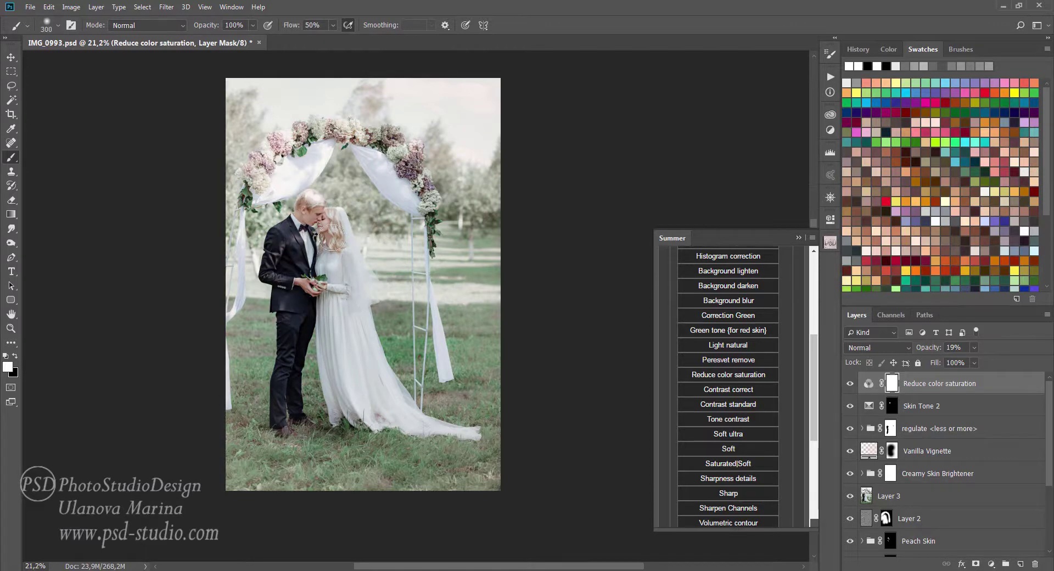
Step: Paint black at full flow on the saturation mask over the floral arch to keep its colour
key("shift+0")
key("x")
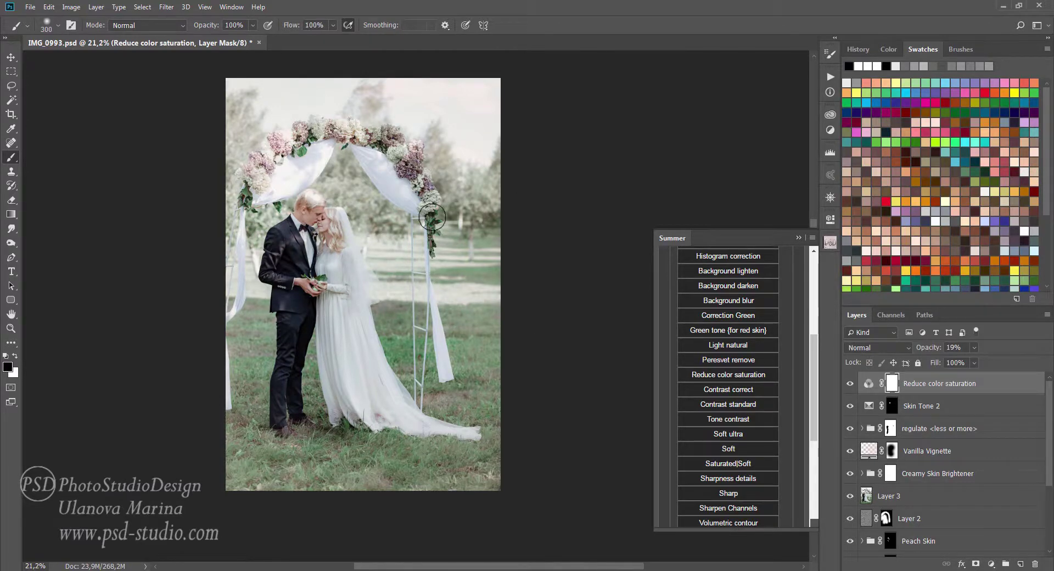
left_click_drag(431, 217, 396, 381)
key("bracketright")
key("bracketright")
key("bracketright")
key("v")
scroll(944, 466, "down", 5)
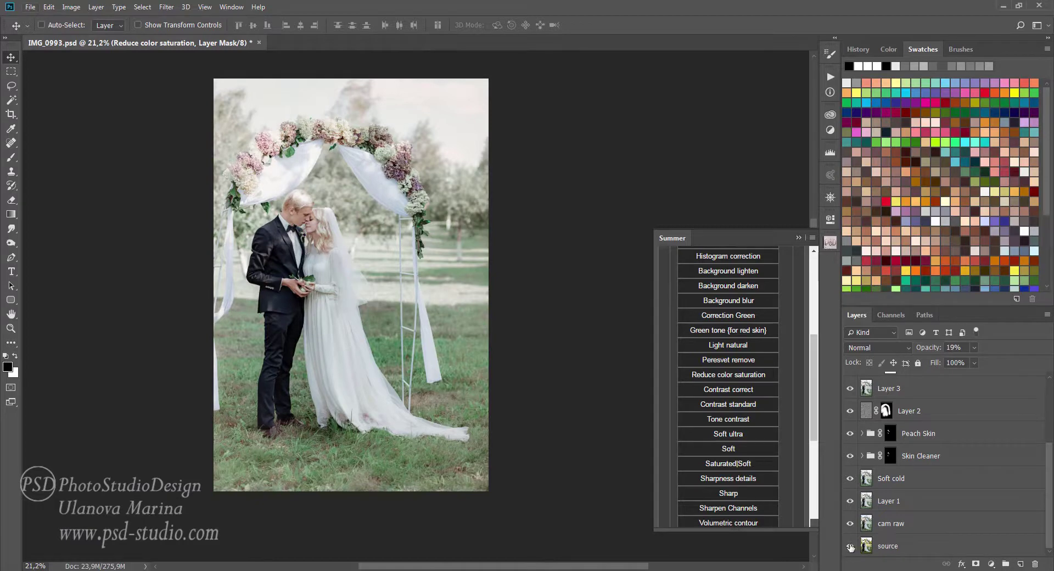
left_click(850, 546, "alt")
left_click(850, 546, "alt")
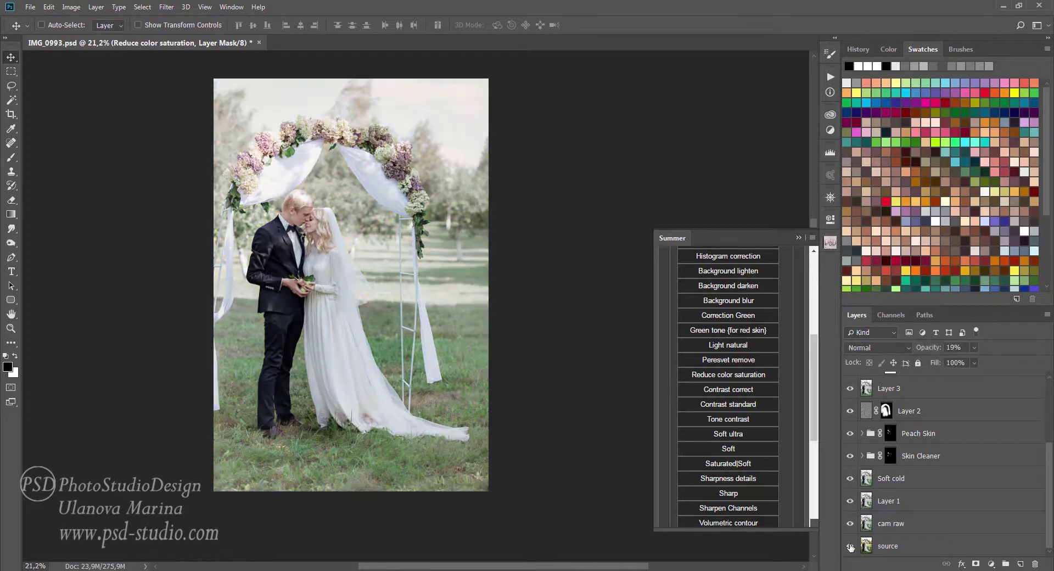